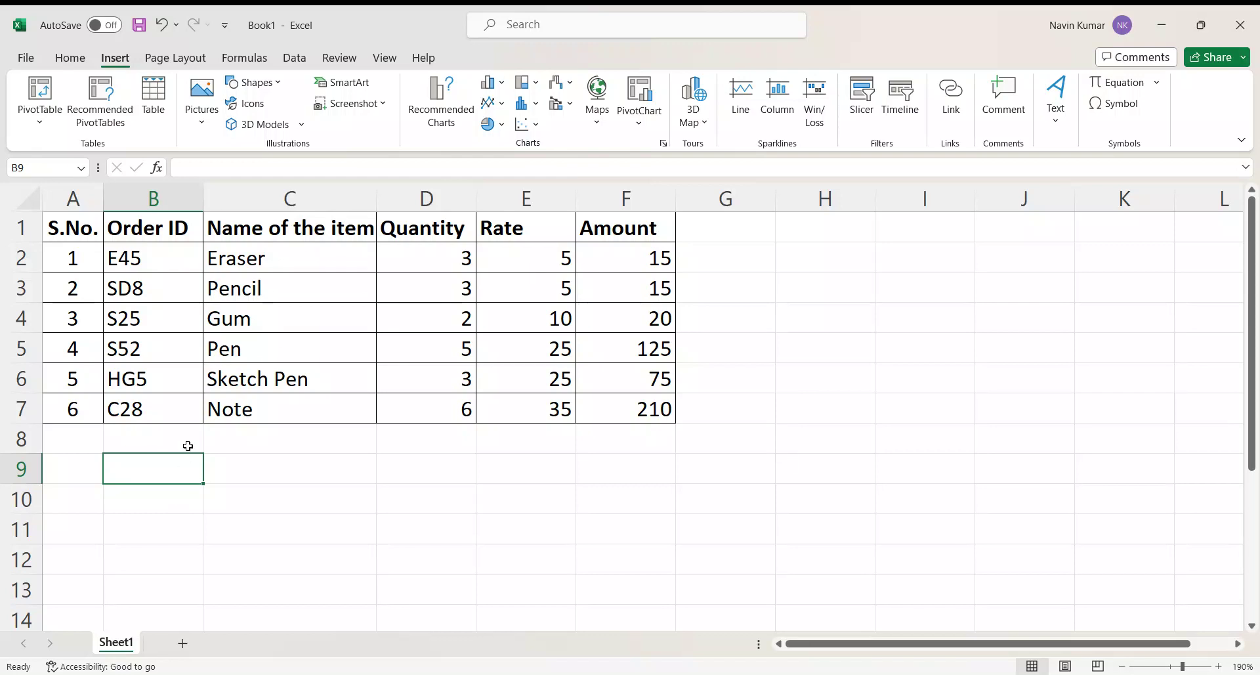
Select cell B9 below the order table and pick the PICTURE file from this device.
left_click(348, 474)
left_click(163, 472)
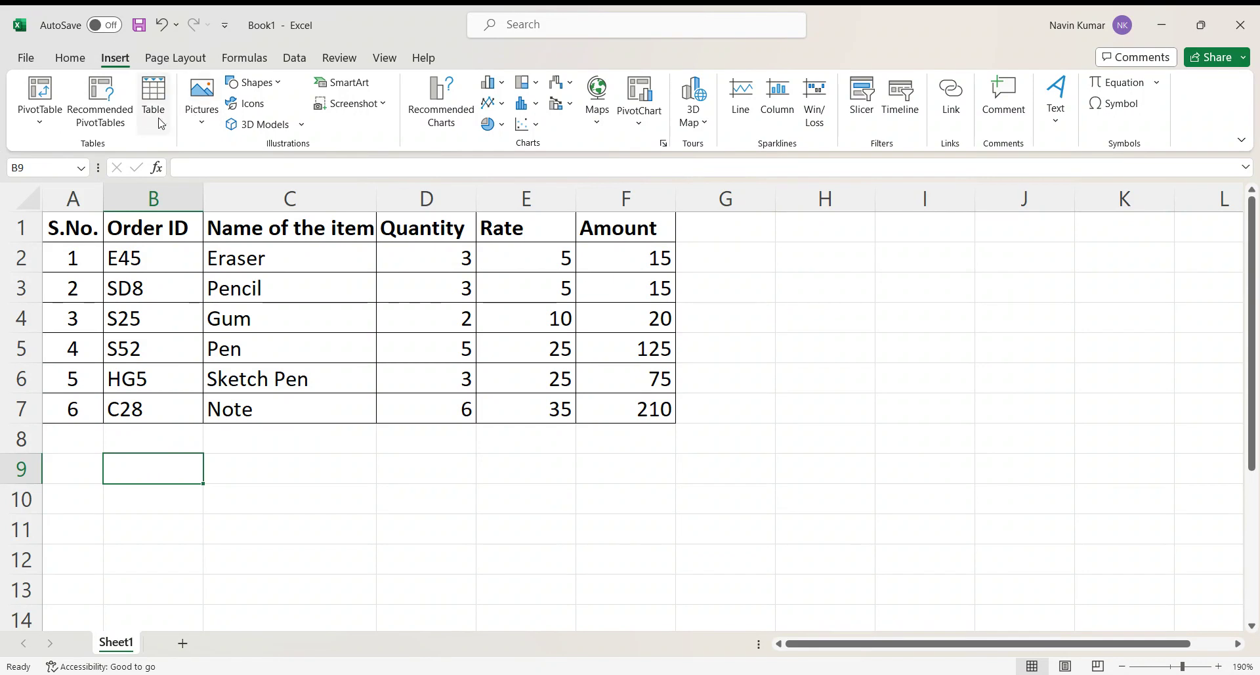
left_click(204, 125)
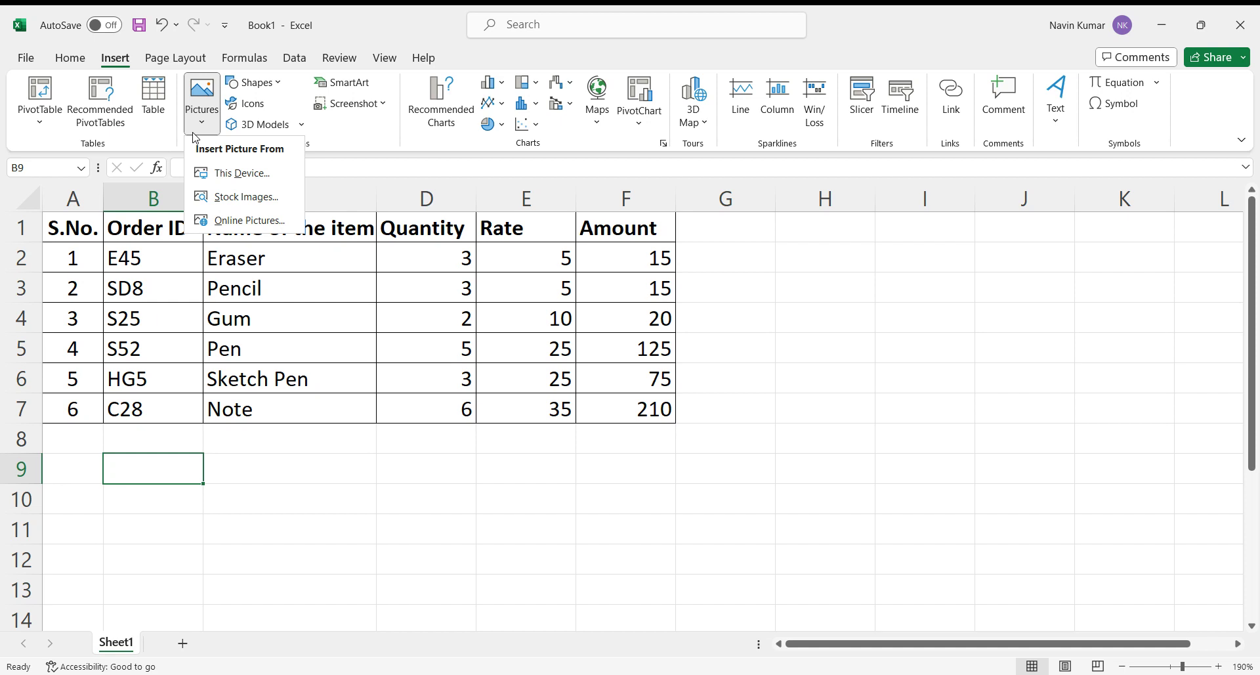
left_click(242, 169)
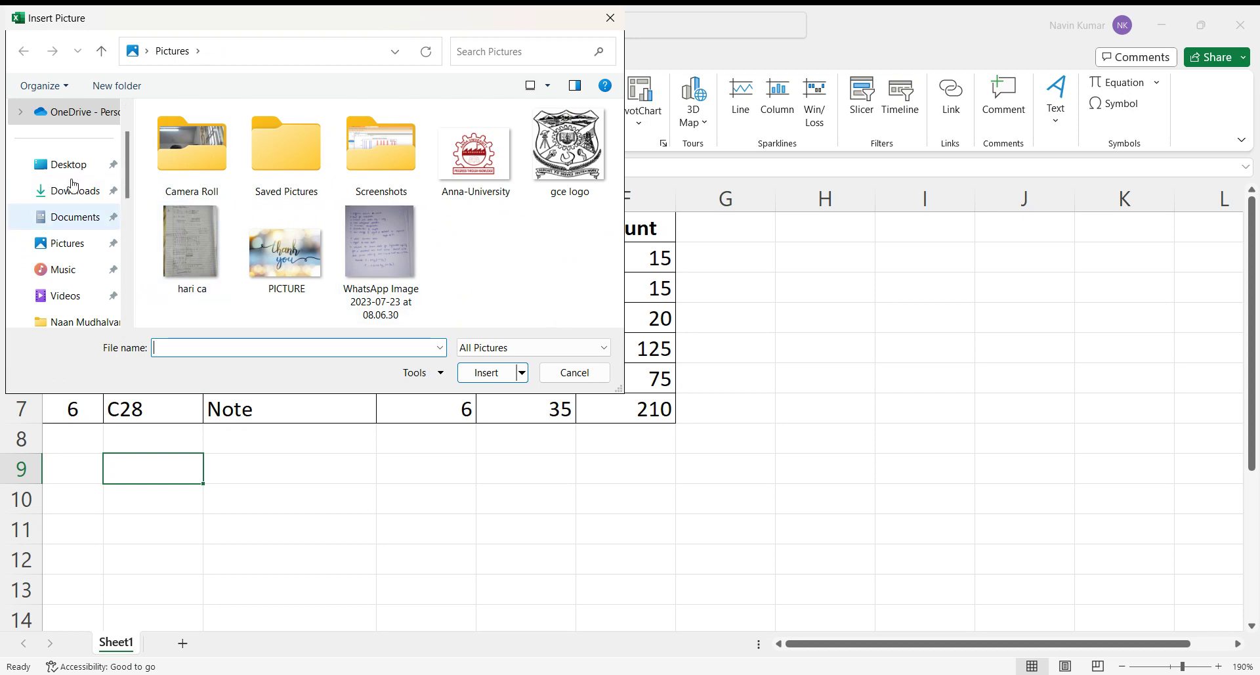
left_click(281, 265)
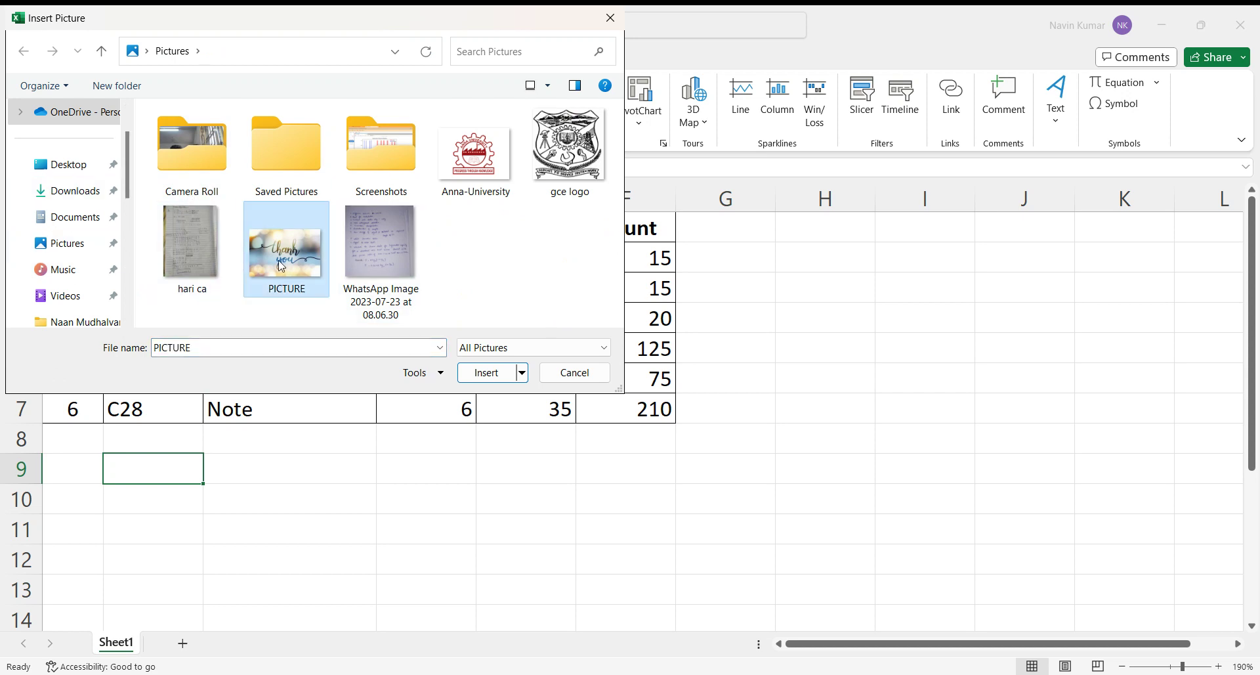
Insert the PICTURE image, then shrink it and drag it below the order table.
left_click(486, 372)
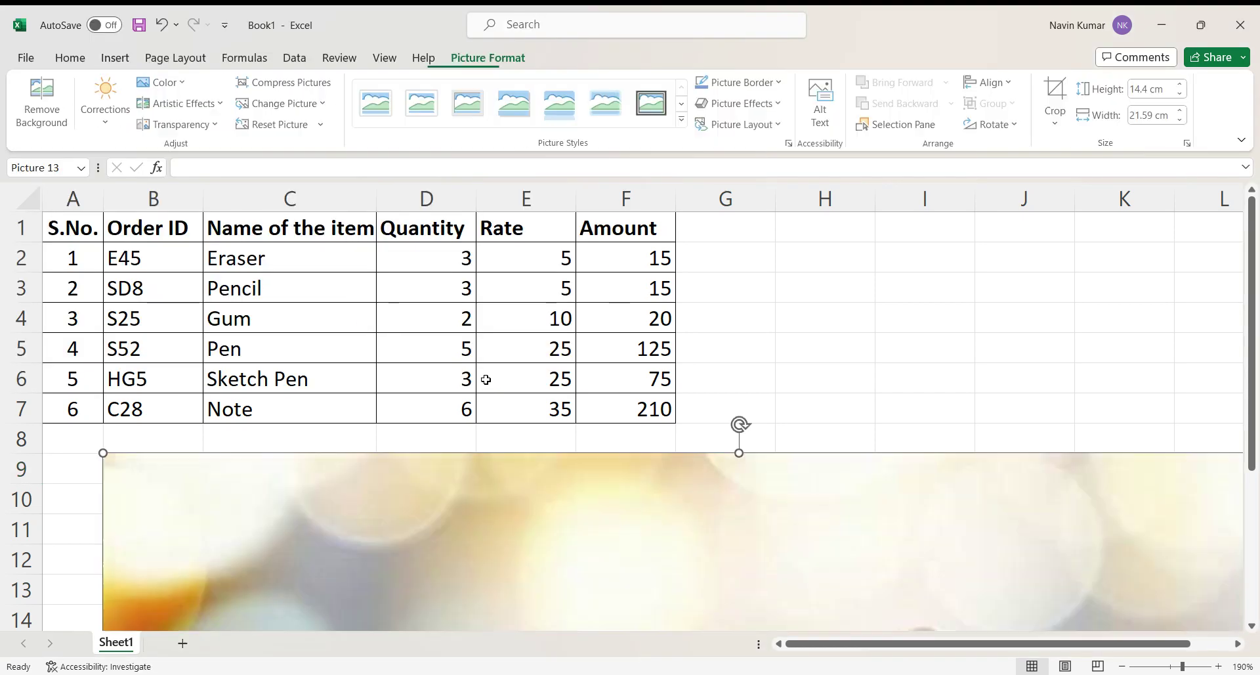
scroll(785, 420, "down", 4)
scroll(798, 425, "down", 3)
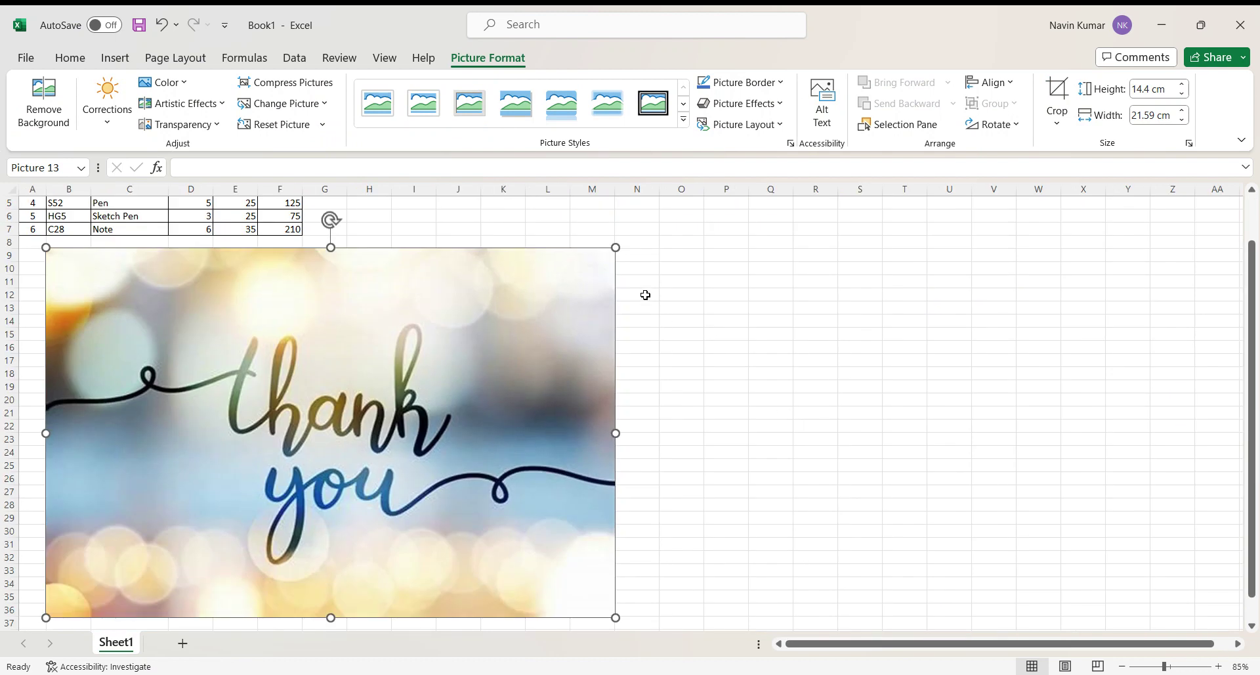
left_click_drag(615, 247, 230, 421)
left_click_drag(196, 460, 175, 304)
Fine-tune the picture to about 3.89 × 5.93 cm just under the table.
left_click(319, 264)
left_click(312, 269)
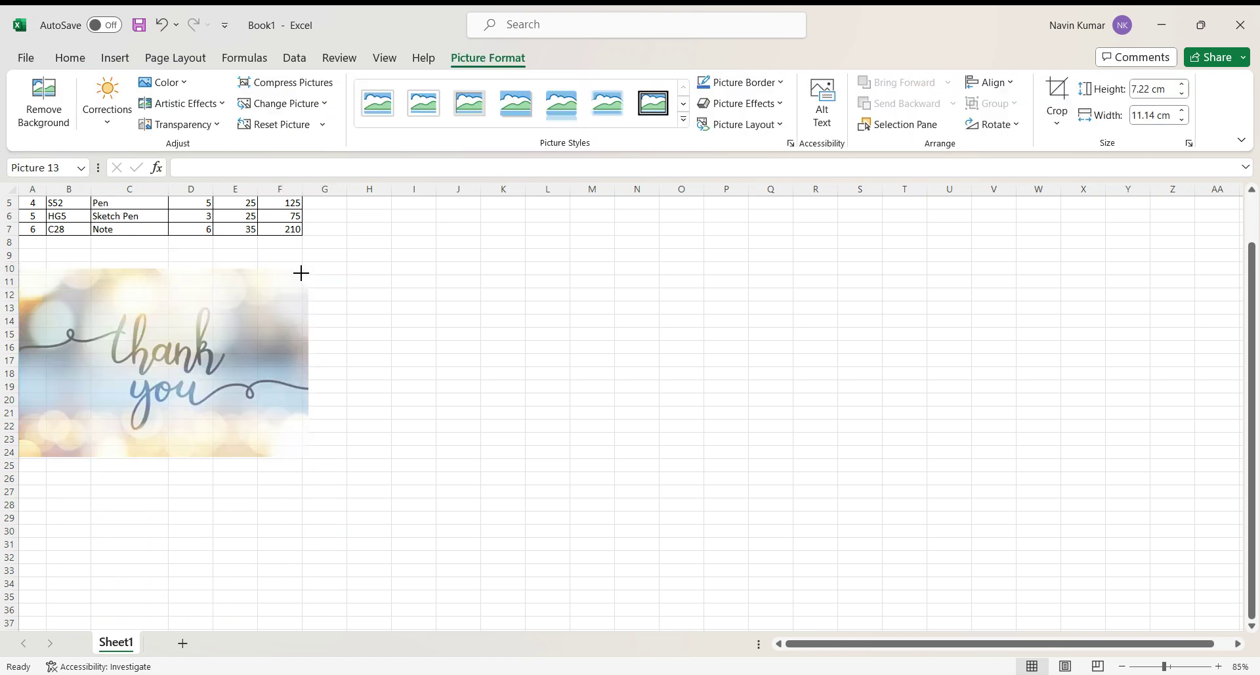
left_click_drag(312, 268, 92, 358)
left_click_drag(112, 404, 115, 306)
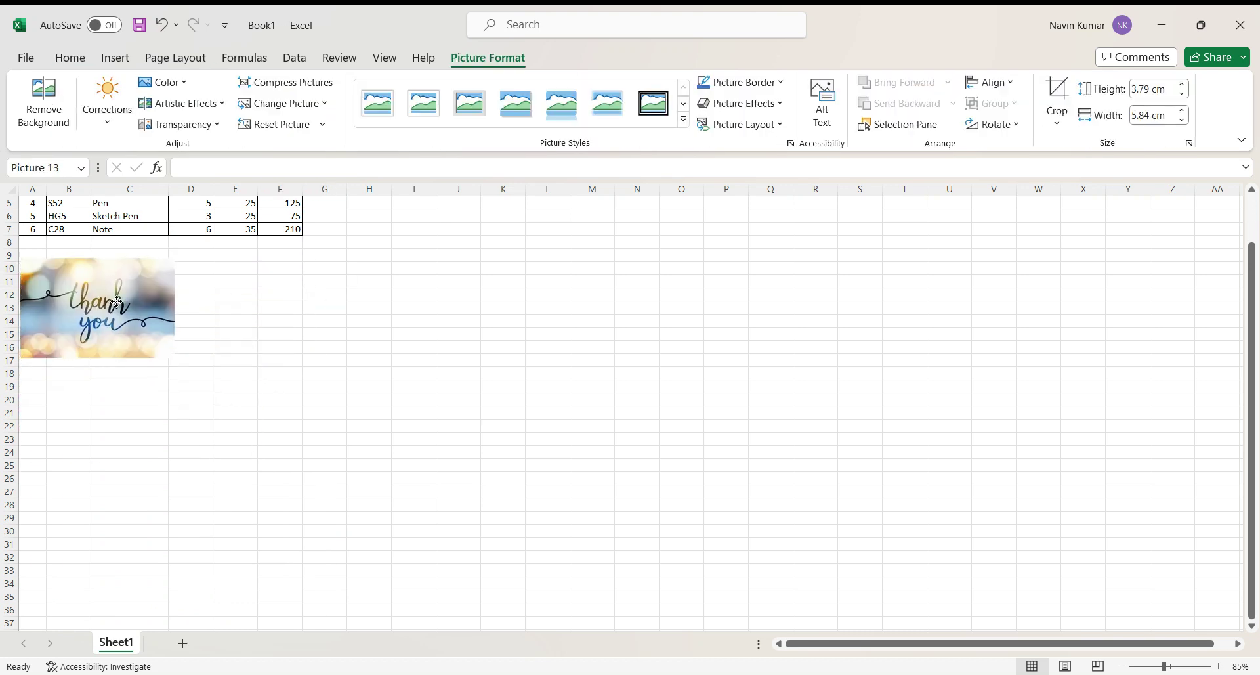
scroll(292, 318, "up", 5)
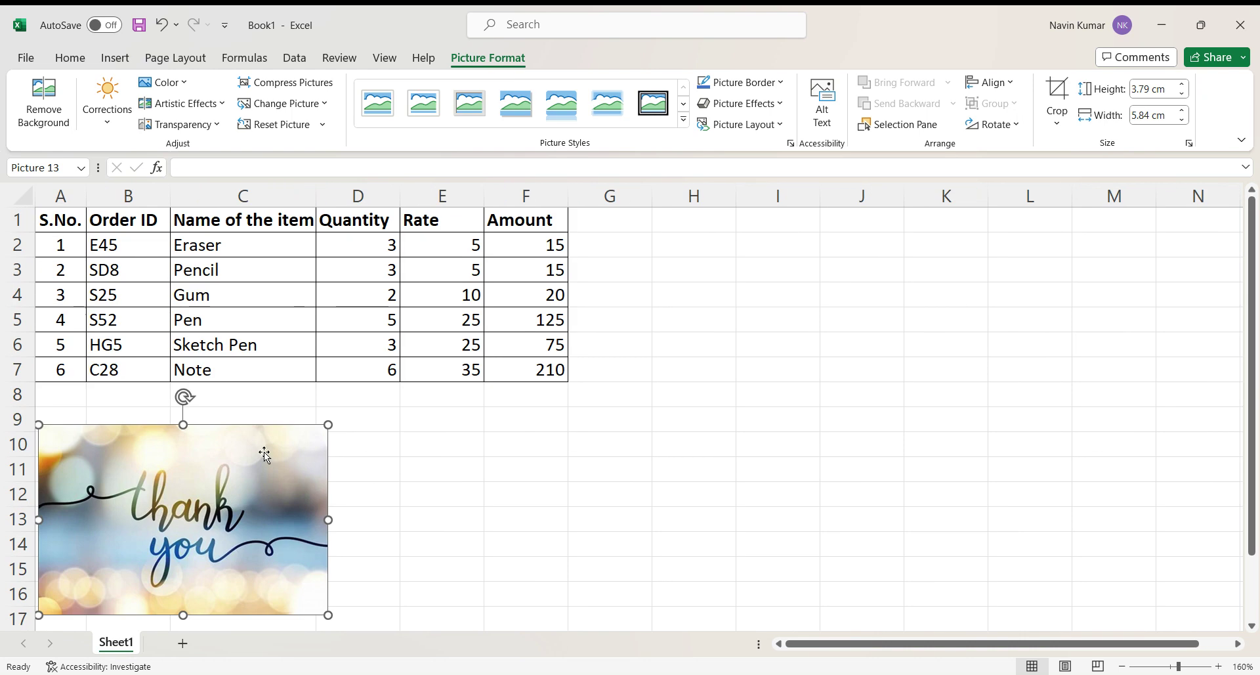
left_click_drag(266, 455, 284, 435)
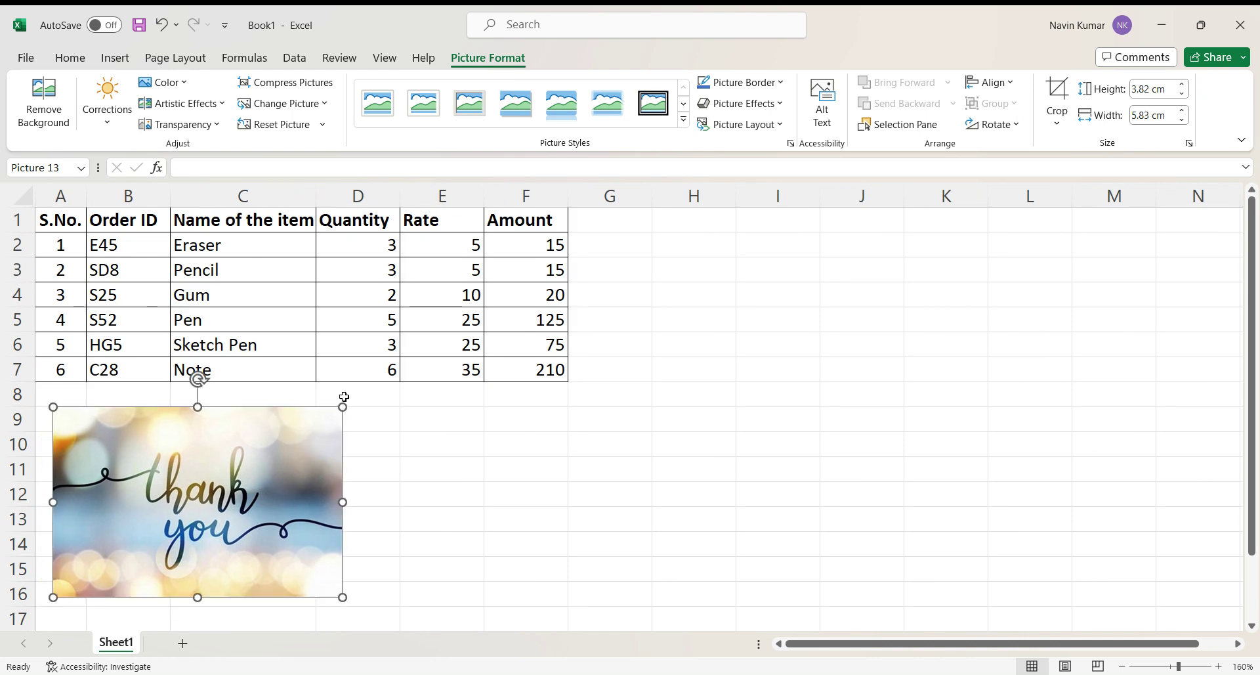
left_click_drag(342, 408, 348, 404)
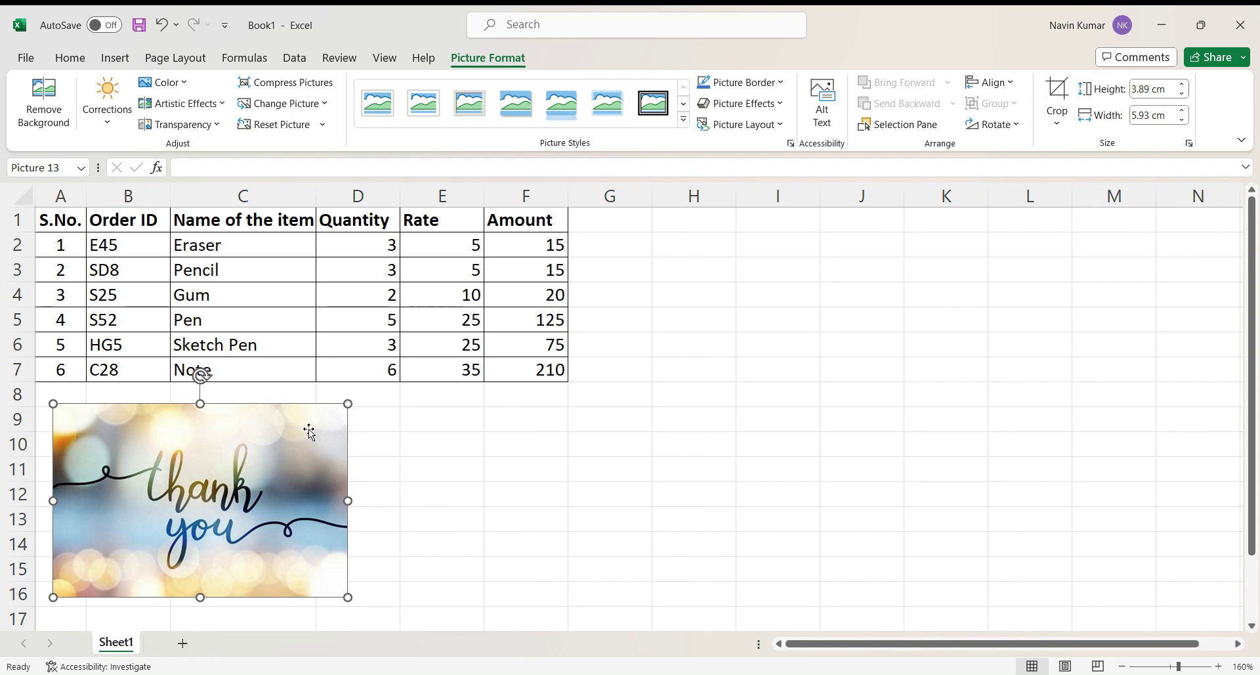
left_click(443, 423)
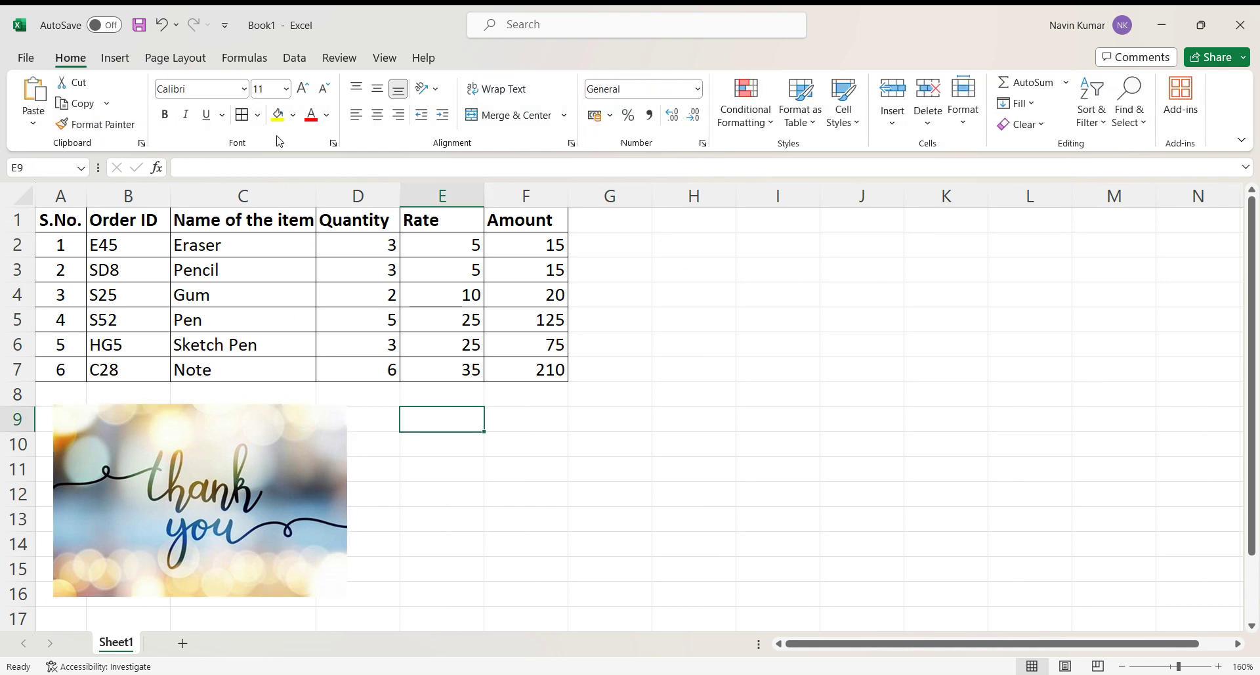
Insert an Alternating Hexagons SmartArt graphic from the List layouts.
left_click(105, 59)
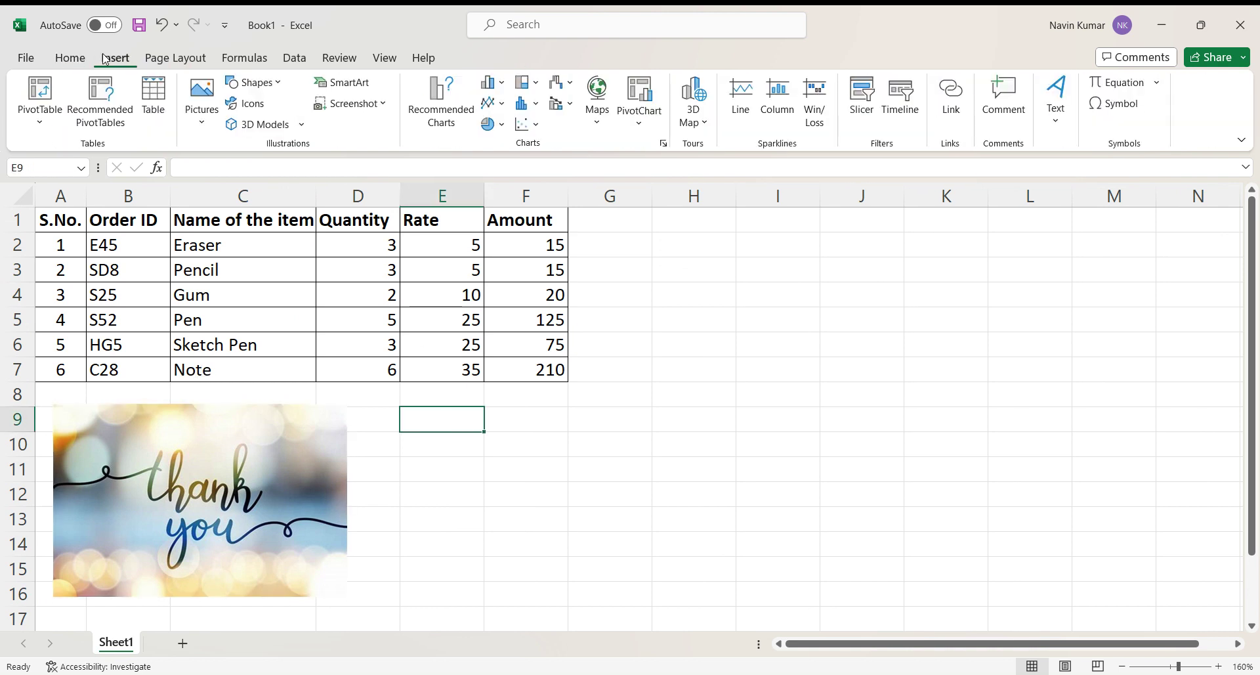
left_click(367, 89)
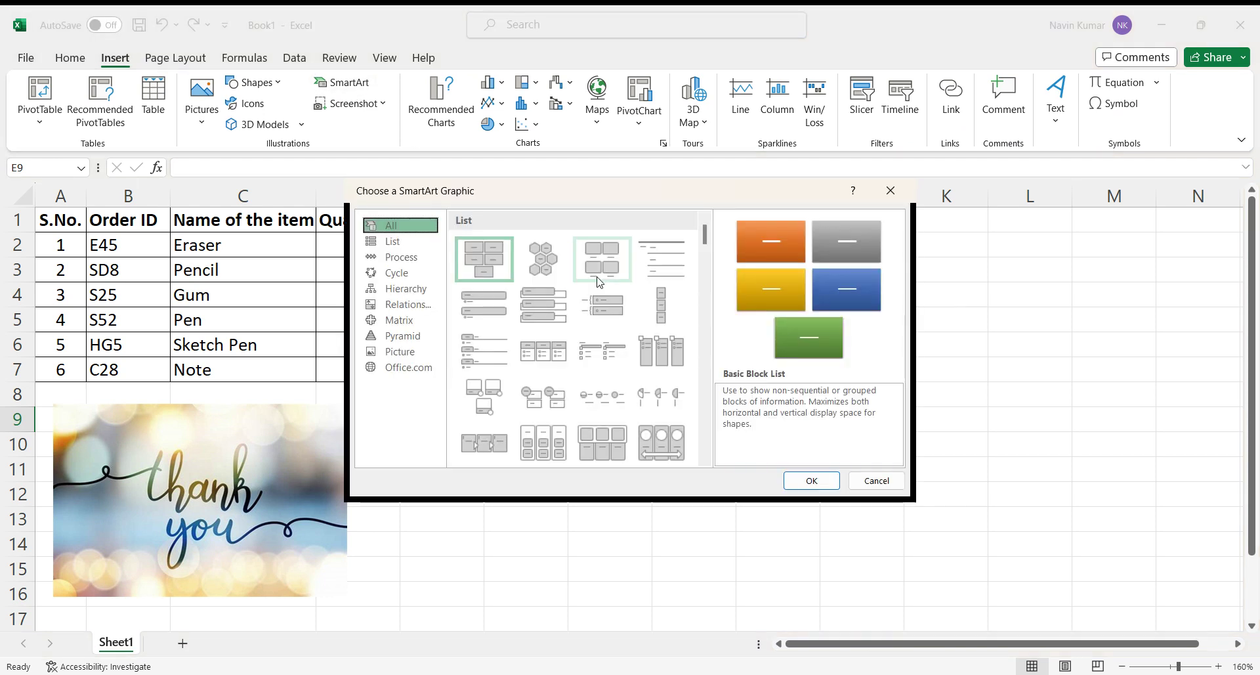
left_click(545, 263)
left_click(607, 321)
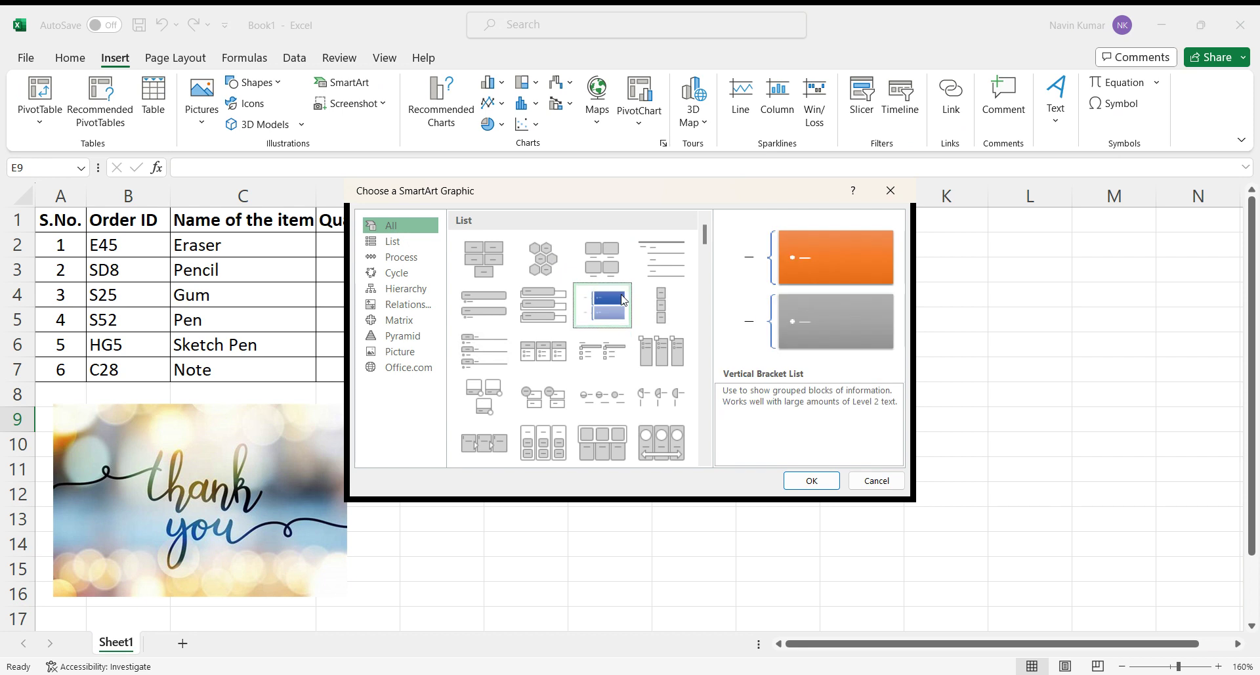
scroll(602, 397, "down", 3)
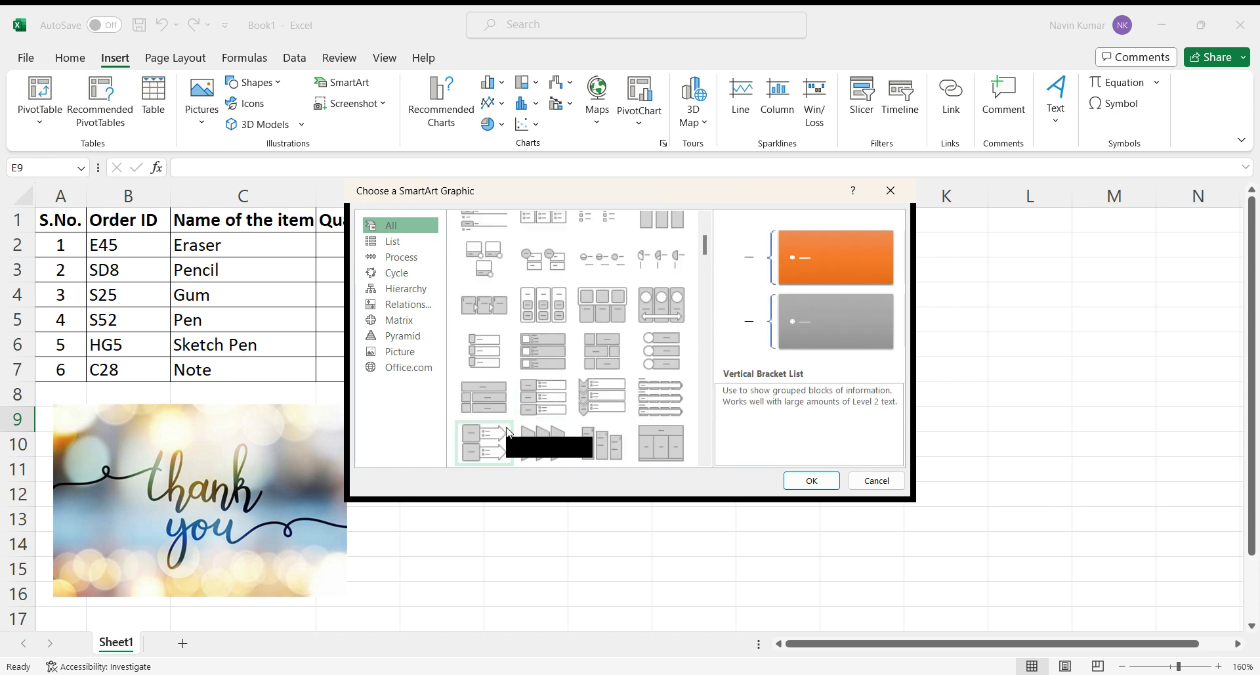
scroll(555, 382, "up", 3)
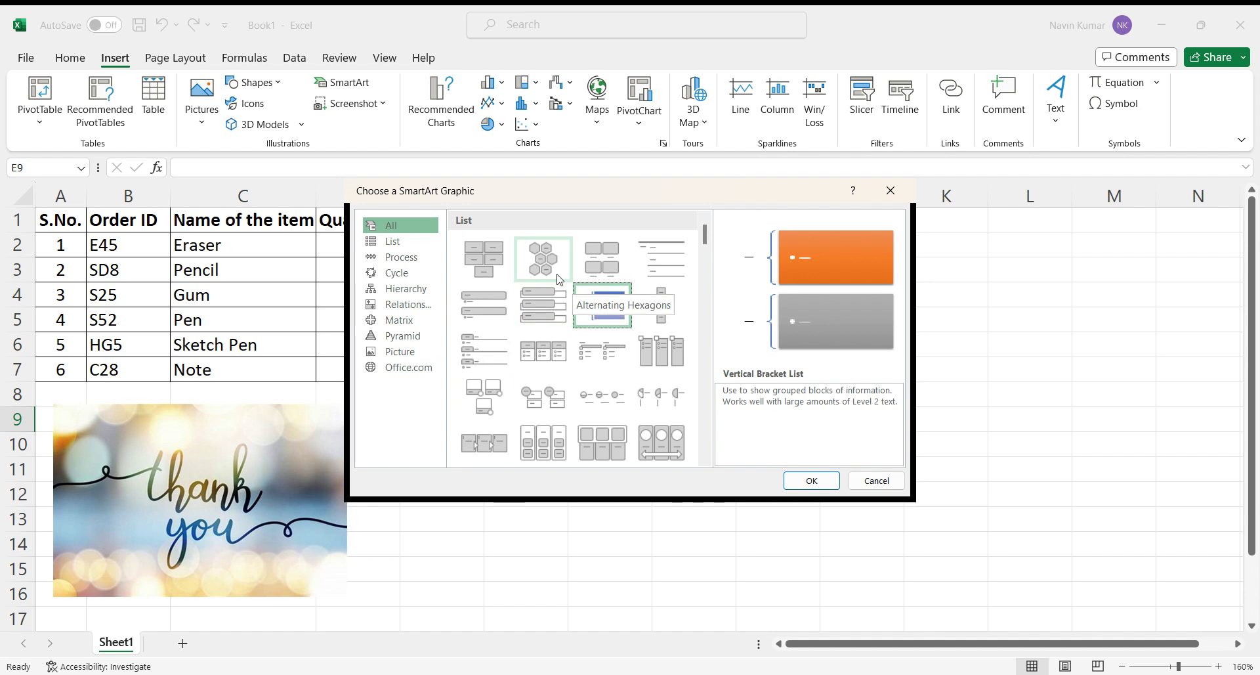
left_click(557, 255)
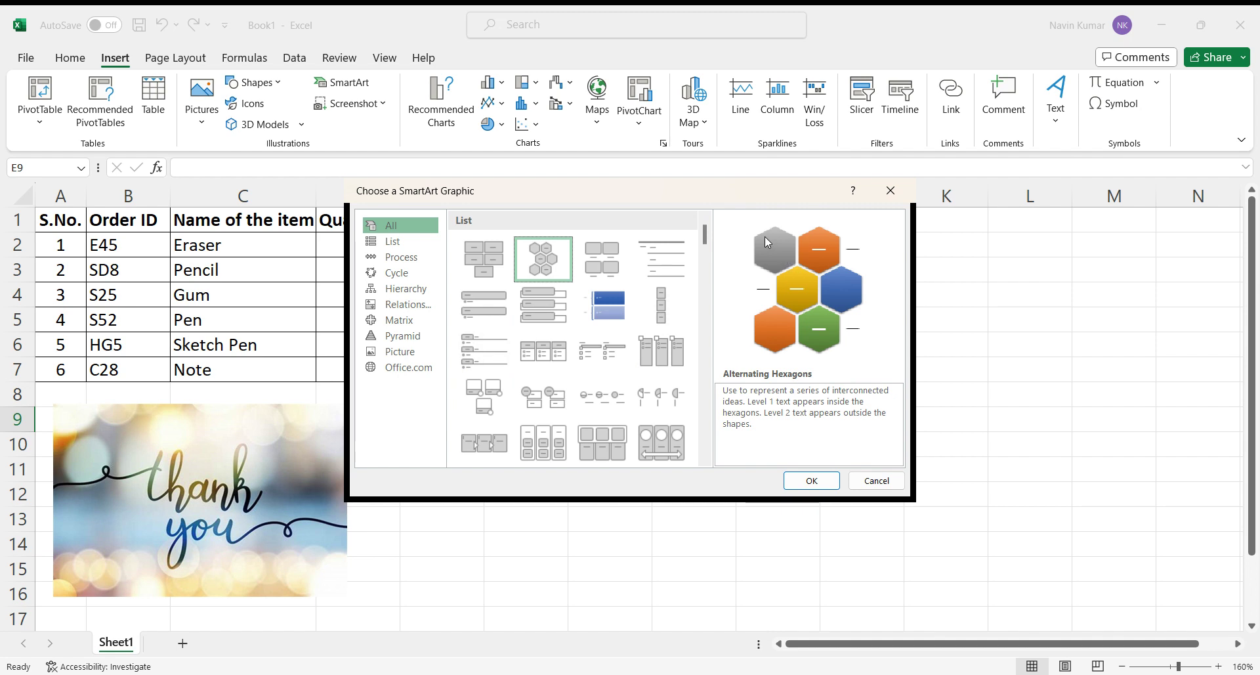
left_click(812, 481)
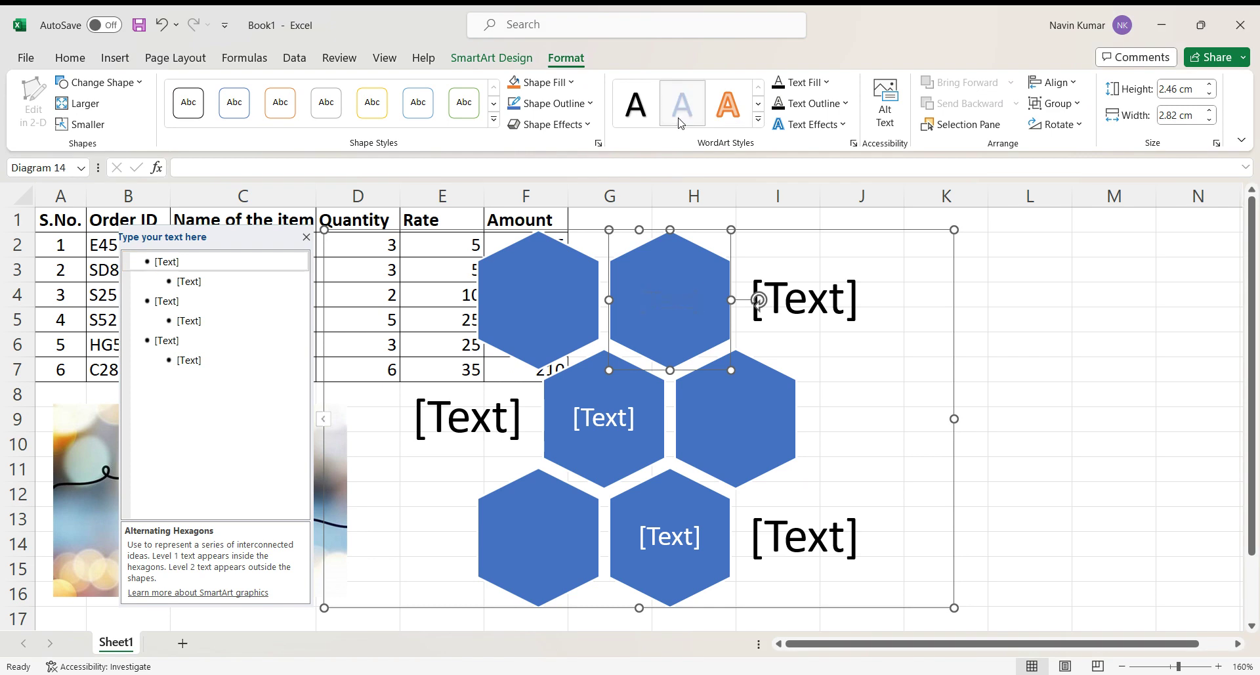
Resize the hexagon SmartArt to about 5.4 × 9.94 cm.
left_click(677, 297)
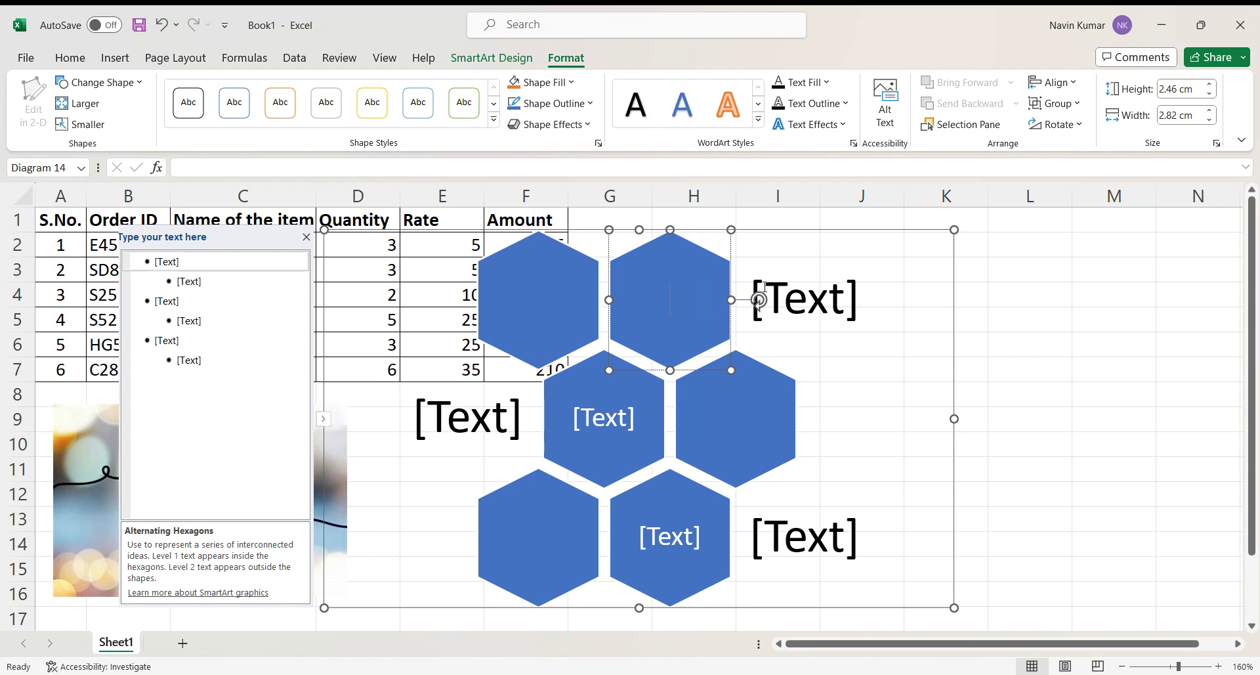
left_click_drag(955, 229, 817, 340)
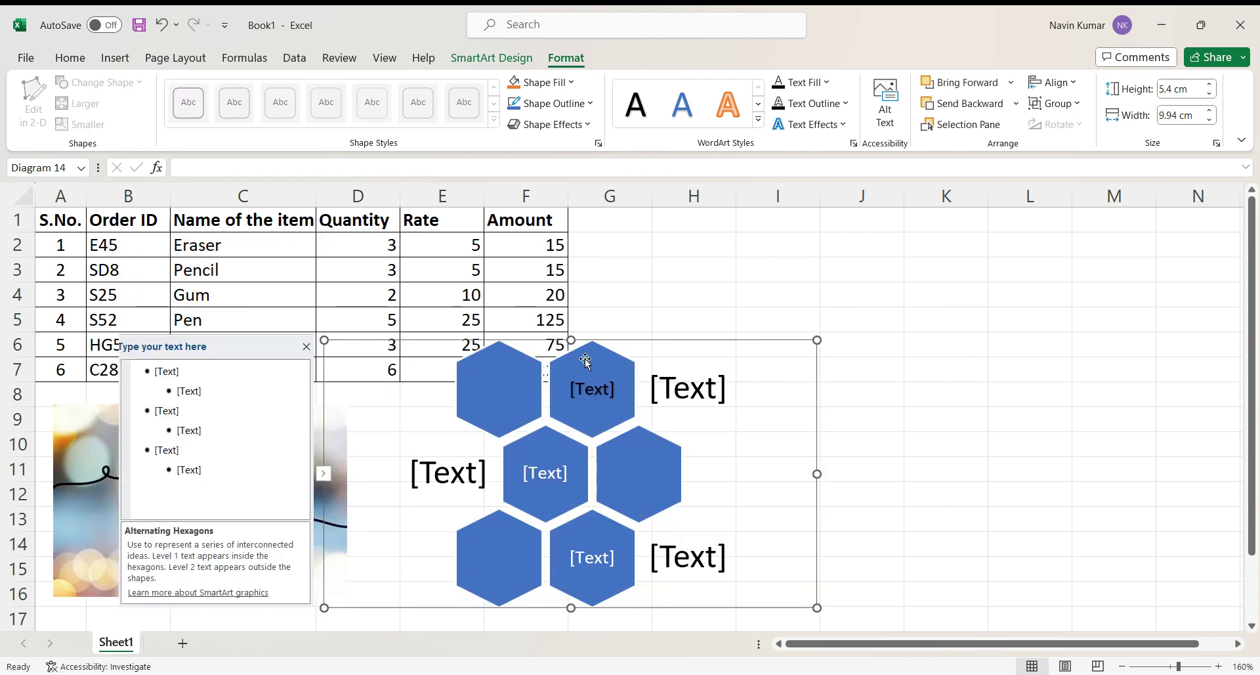
left_click(115, 57)
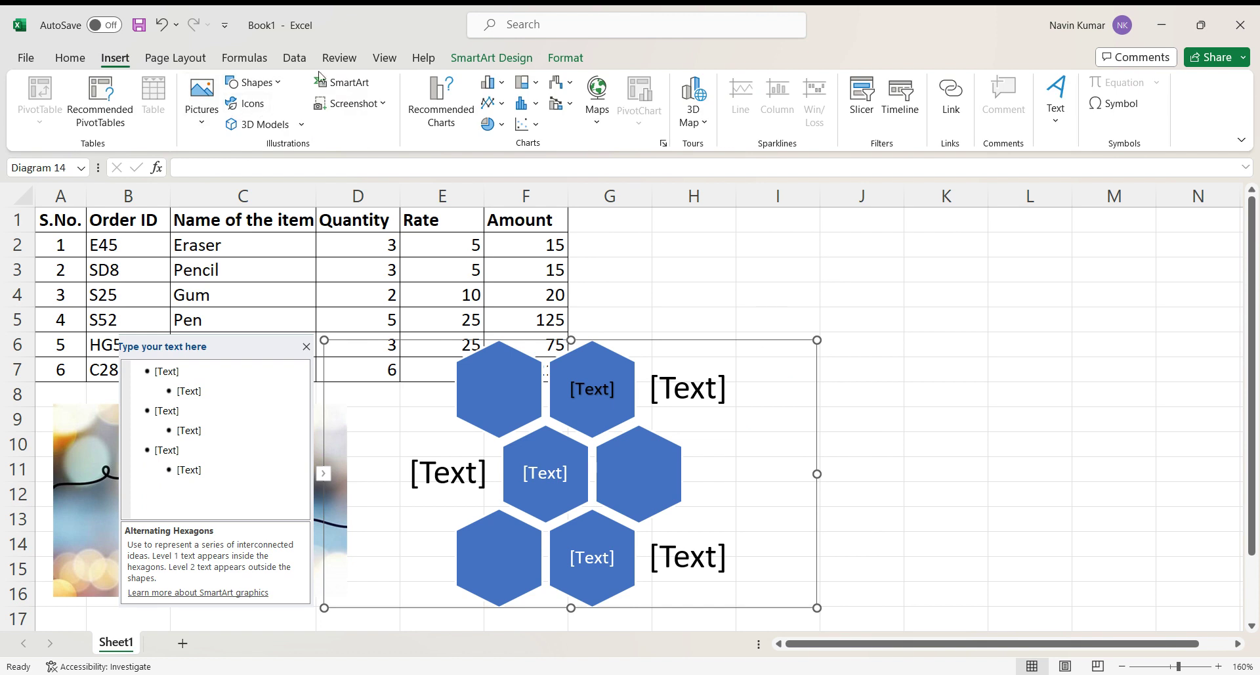
Insert a Circle Relationship SmartArt graphic from the Relationship category.
left_click(363, 90)
left_click(602, 305)
scroll(610, 369, "down", 3)
left_click(420, 303)
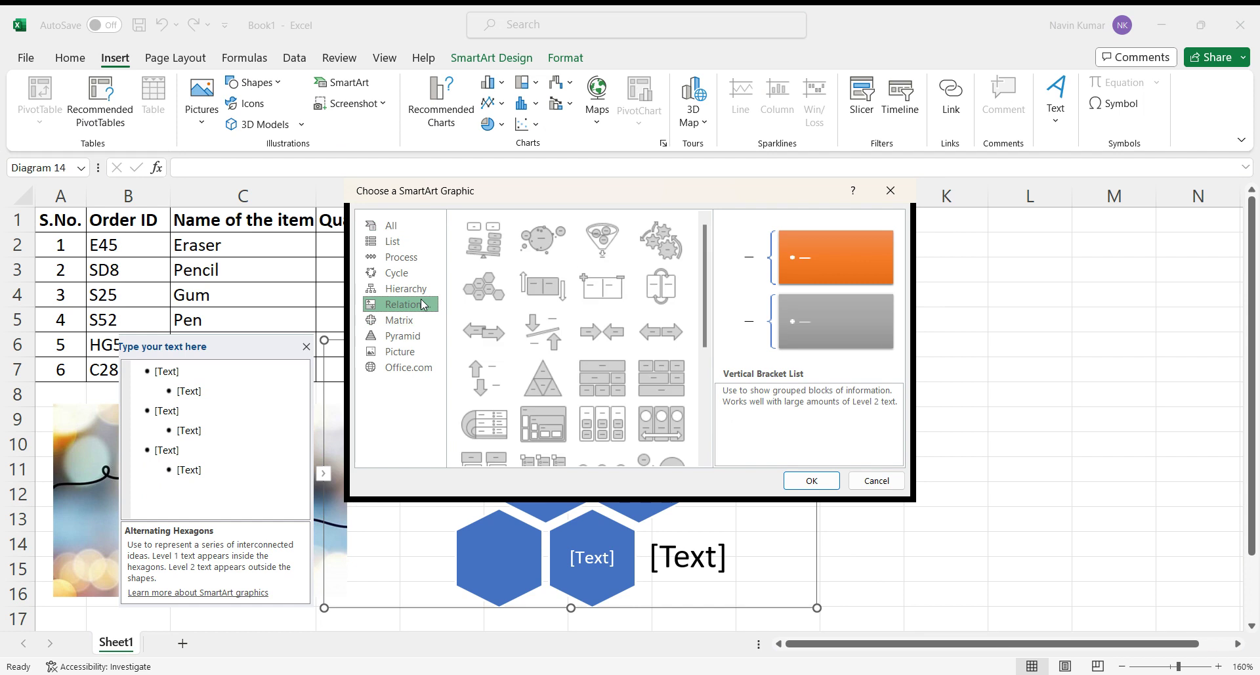
left_click(661, 331)
left_click(661, 378)
left_click(602, 424)
left_click(602, 285)
left_click(661, 240)
left_click(547, 258)
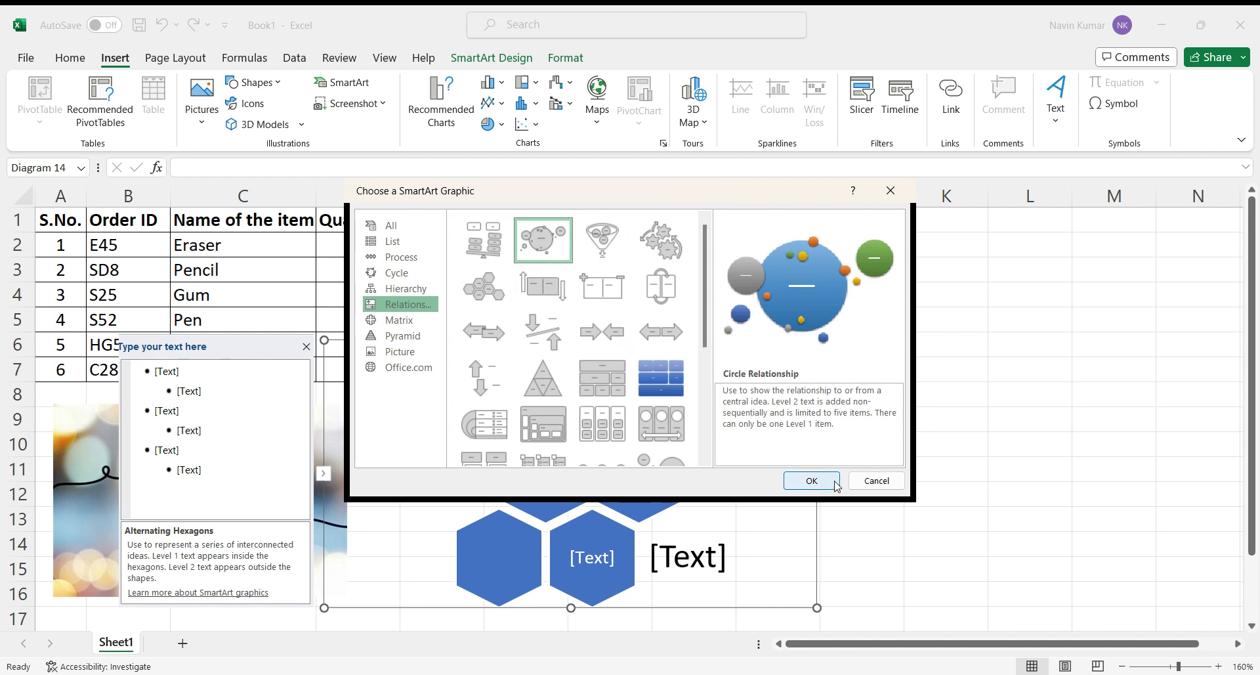
left_click(811, 480)
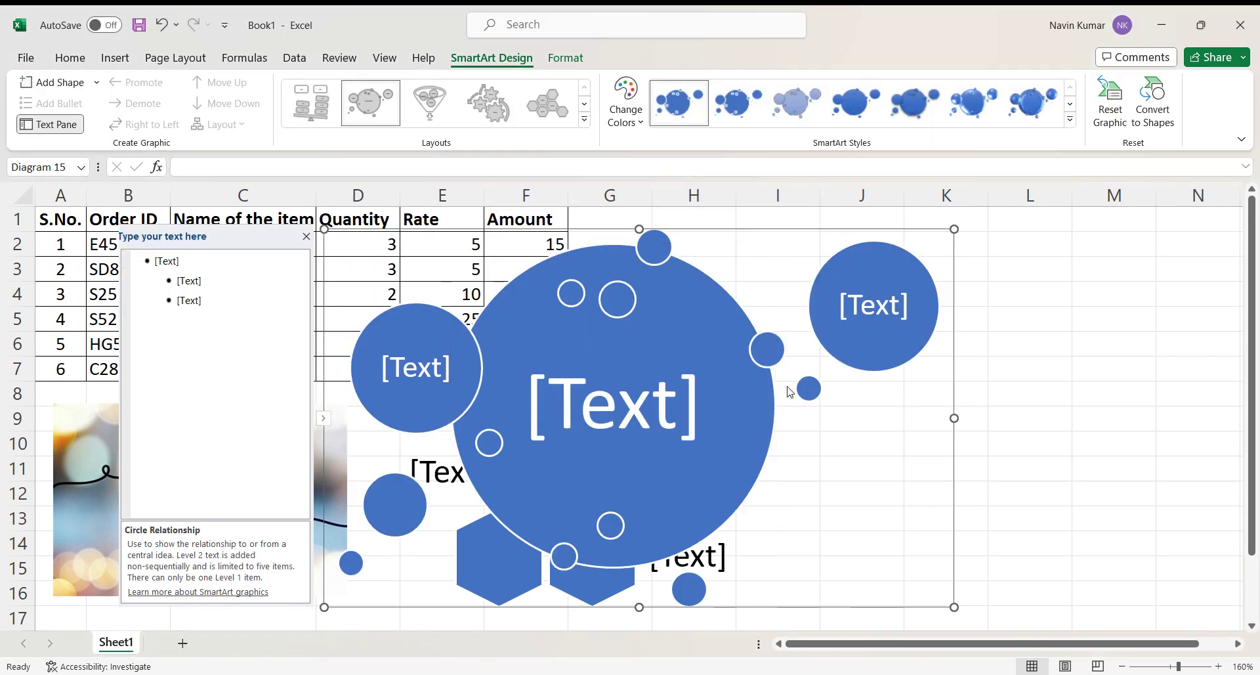
Leave the diagram and undo the SmartArt insertions with Ctrl+Z.
key("Escape")
key("ctrl+z")
key("ctrl+z")
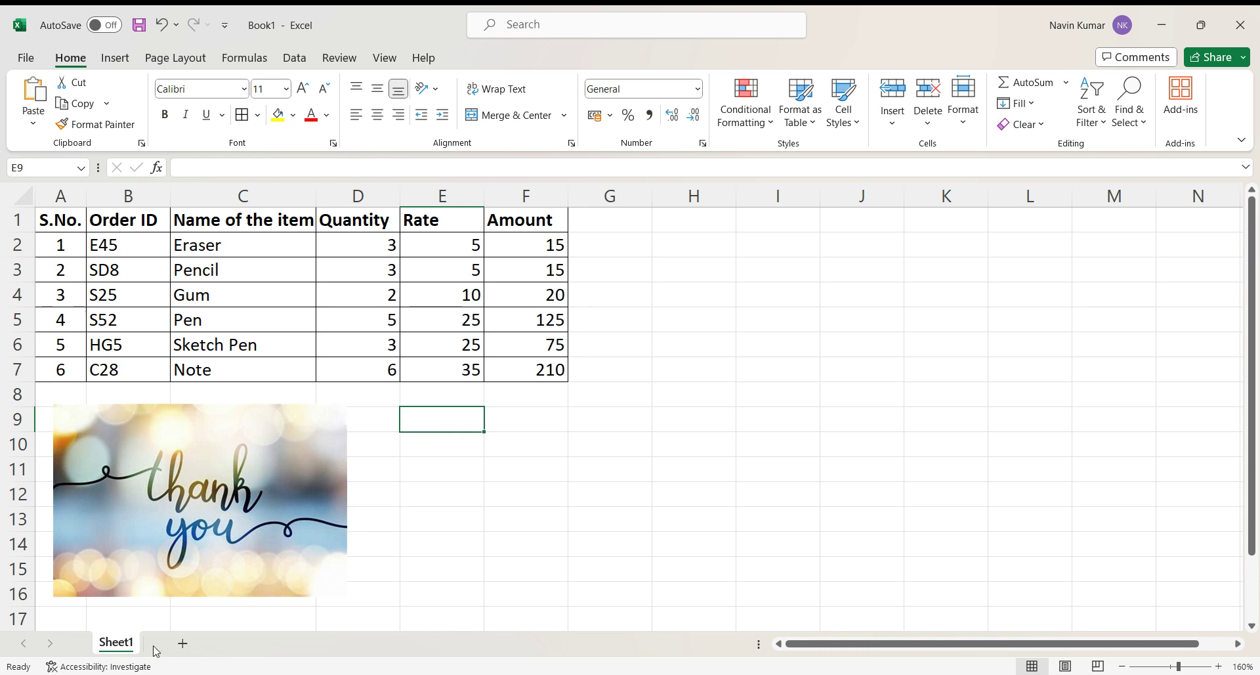
Rename the Sheet1 tab to 'work'.
double_click(118, 647)
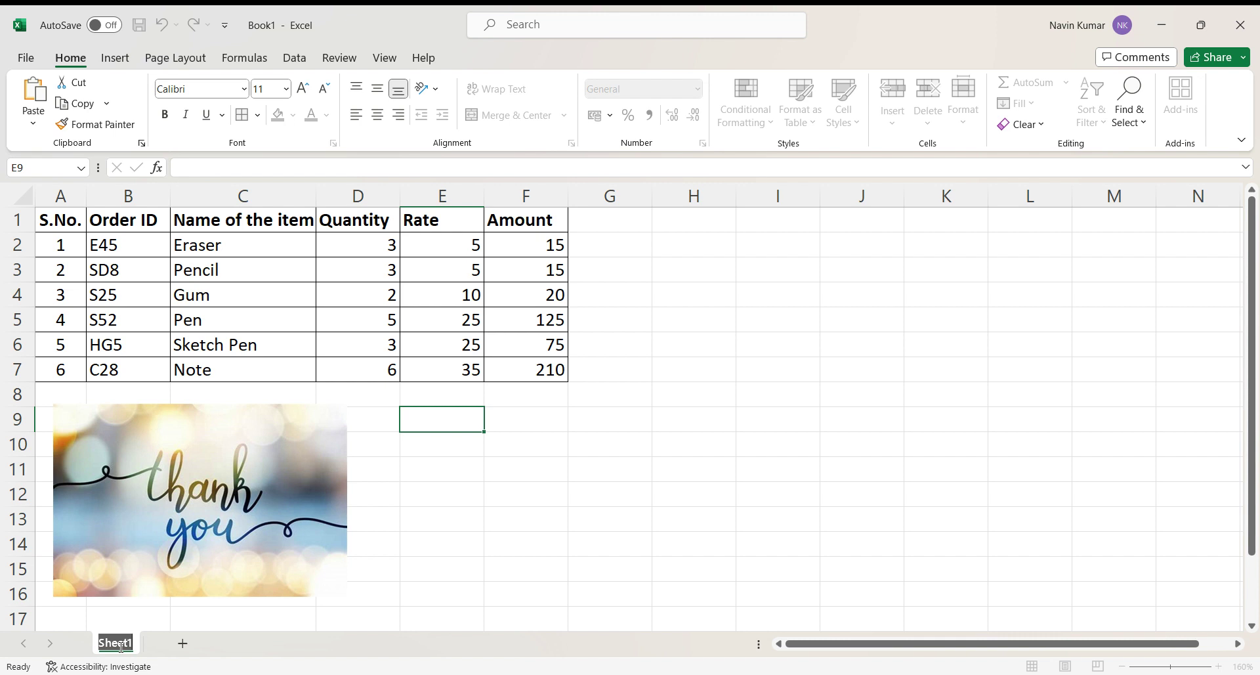
type("wor")
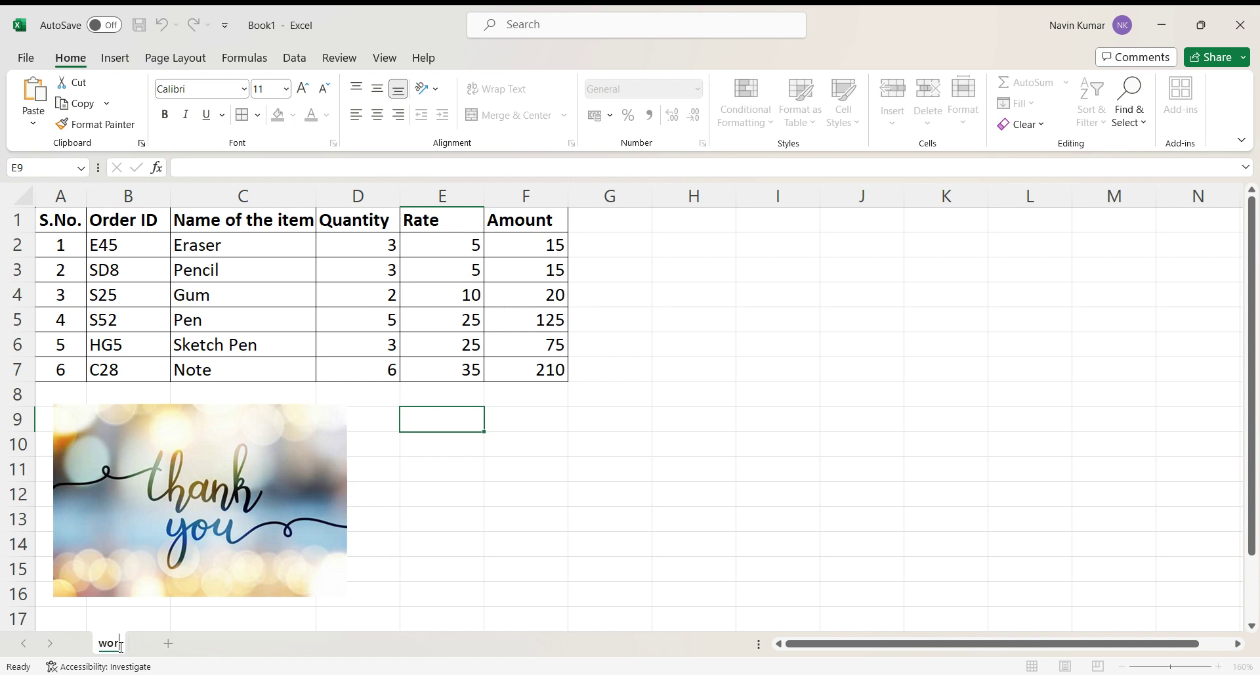
type("k")
key("Return")
left_click(557, 418)
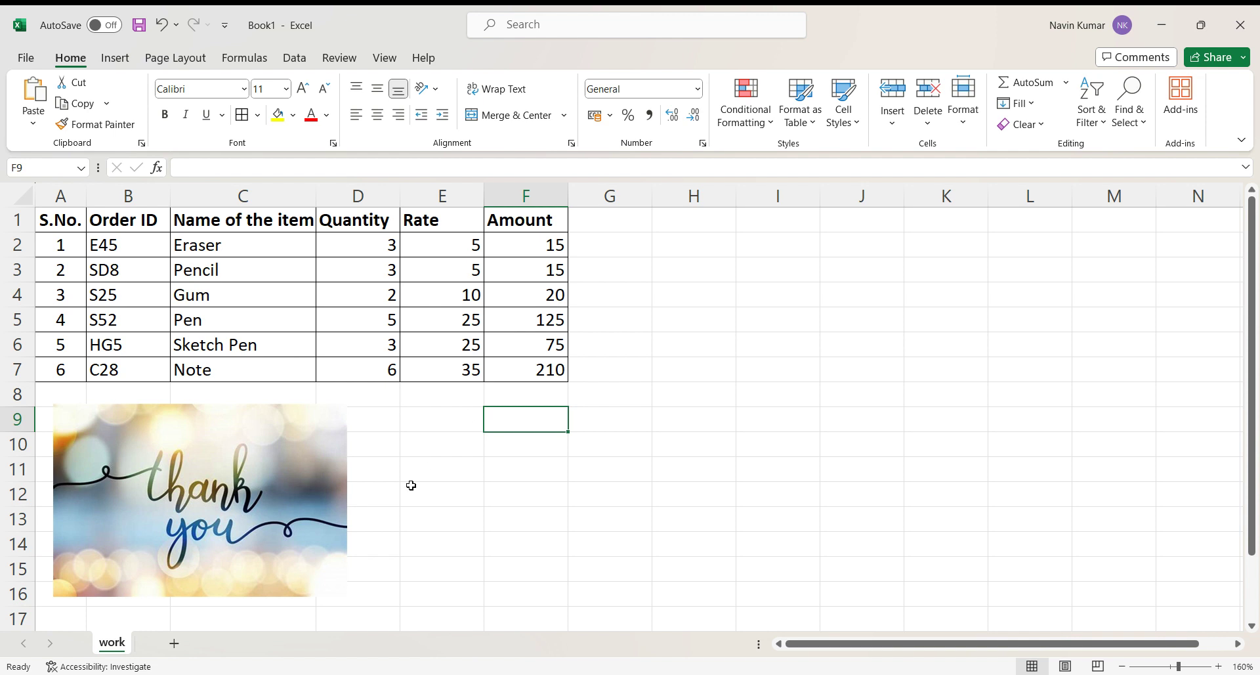
Add three new blank sheets: Sheet2, Sheet3 and Sheet4.
left_click(174, 643)
left_click(222, 649)
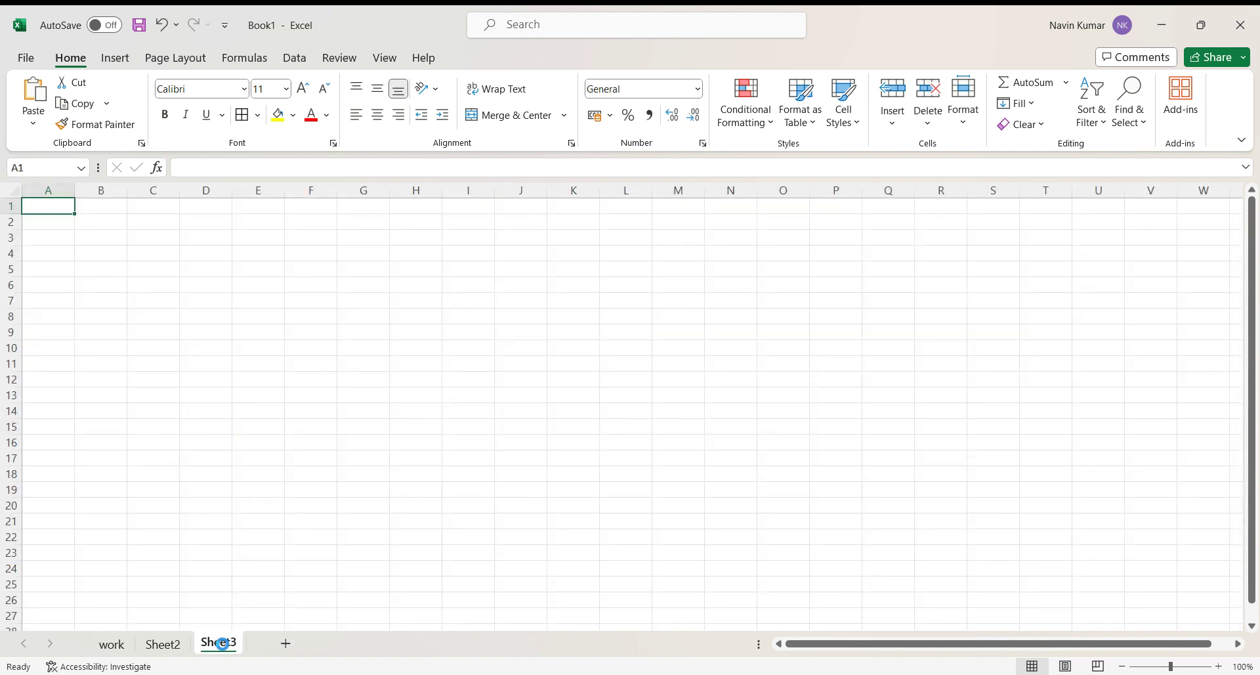
left_click(285, 649)
Click through Sheet2, Sheet3 and Sheet4, then return to the work sheet.
left_click(111, 645)
left_click(172, 647)
left_click(209, 648)
left_click(270, 645)
left_click(112, 645)
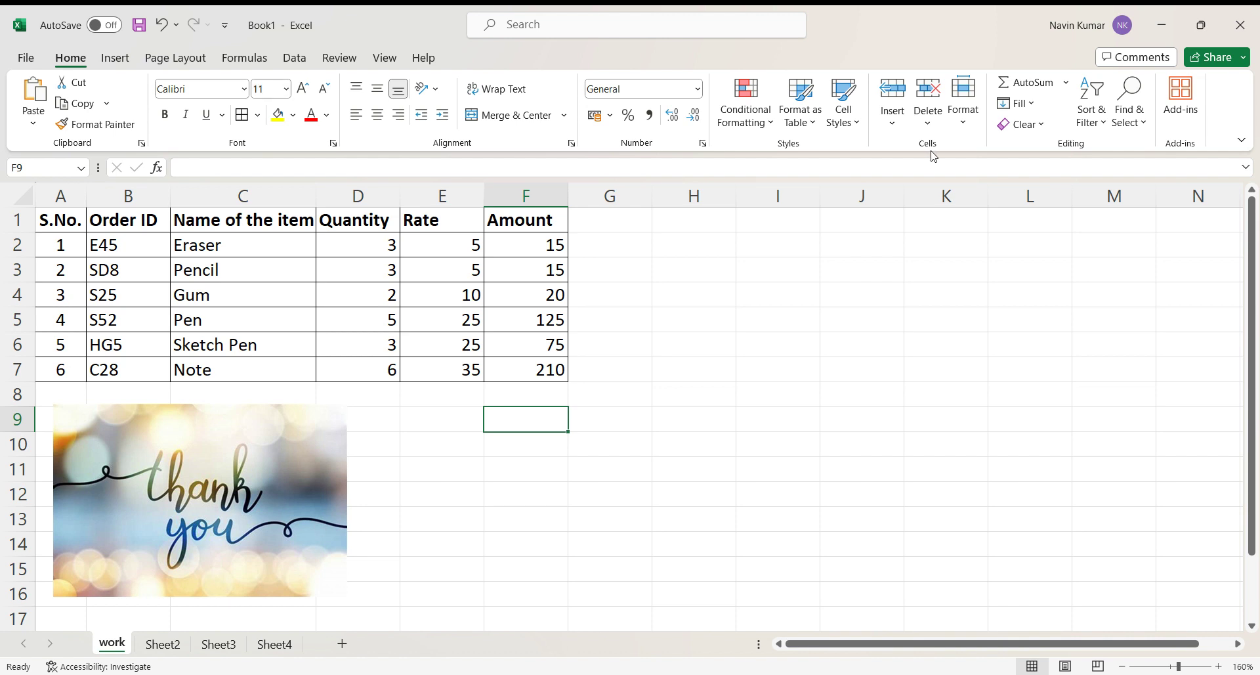
Cycle through Sheet2–Sheet4 twice, then open the work tab's context menu.
left_click(167, 646)
left_click(219, 644)
left_click(274, 644)
left_click(111, 644)
scroll(230, 440, "down", 4)
scroll(233, 435, "up", 4)
left_click(168, 647)
left_click(217, 645)
left_click(274, 643)
left_click(111, 644)
right_click(110, 646)
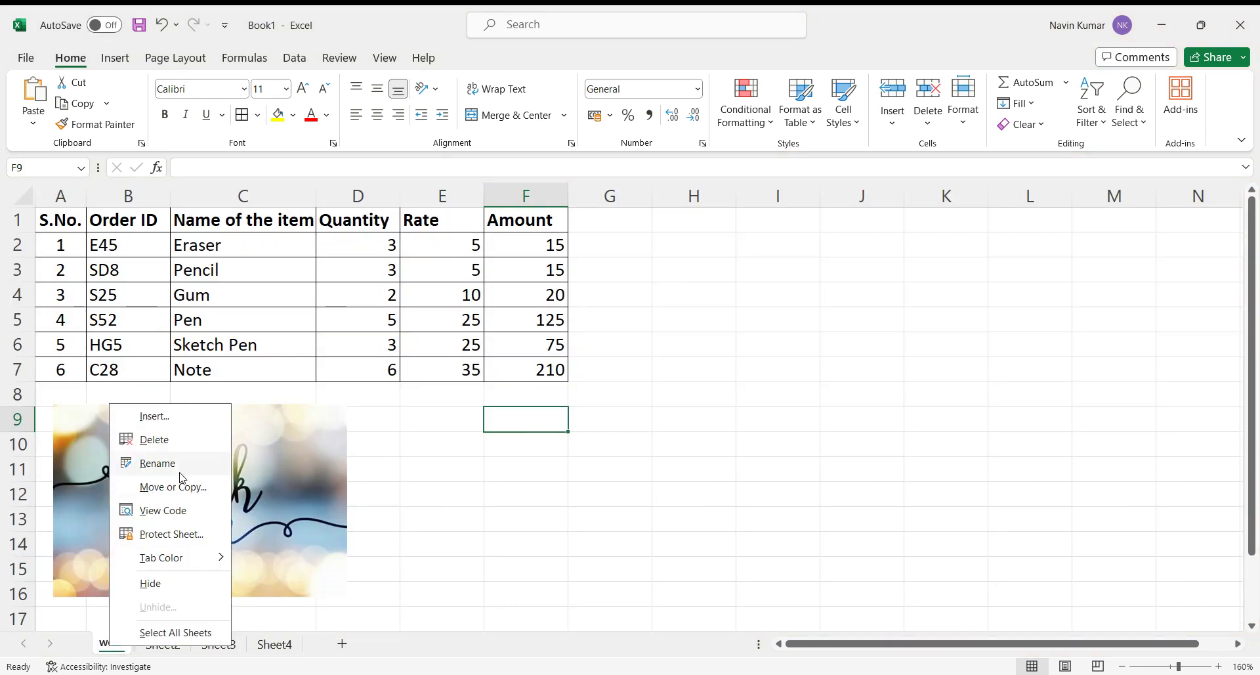
Choose Protect Sheet for the work sheet to lock its cells.
left_click(197, 537)
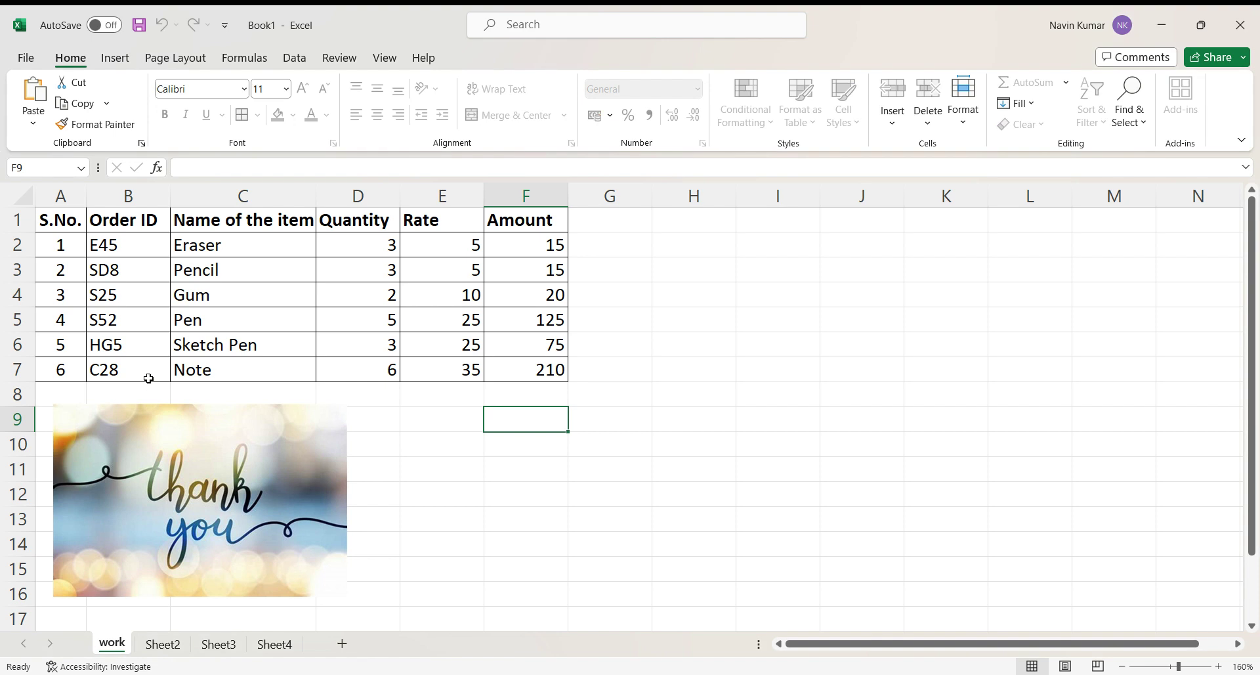
left_click(778, 274)
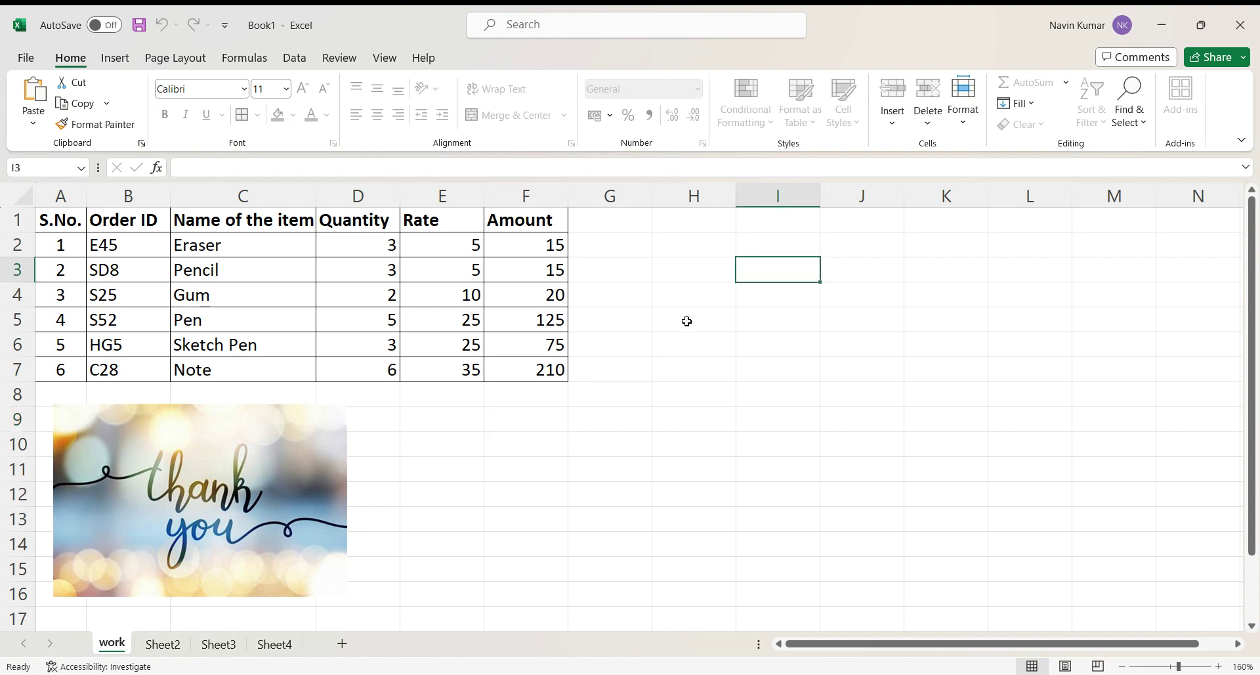
double_click(687, 321)
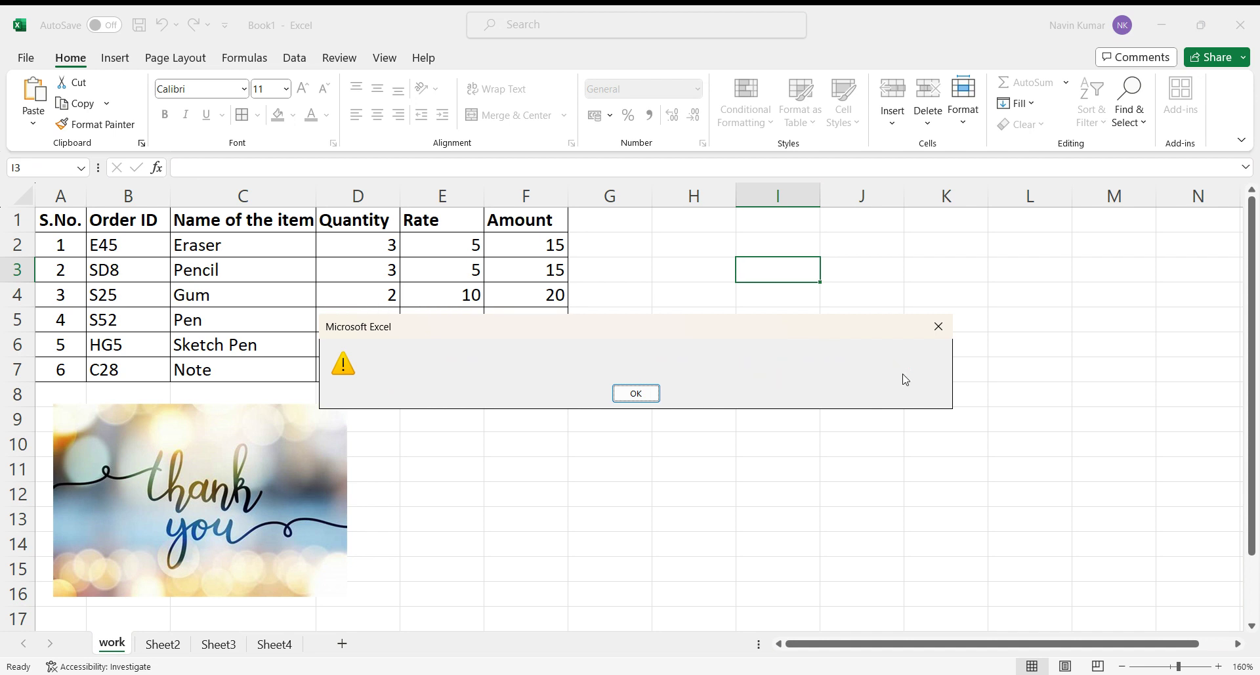
left_click(654, 395)
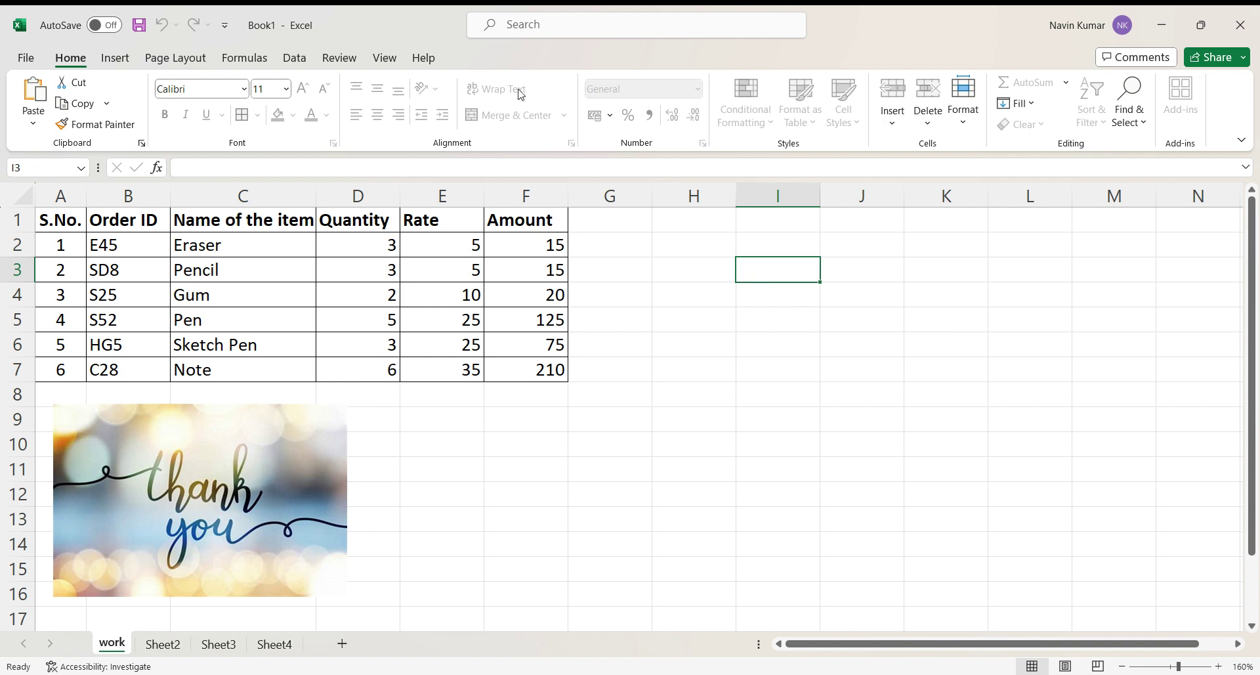
left_click(969, 118)
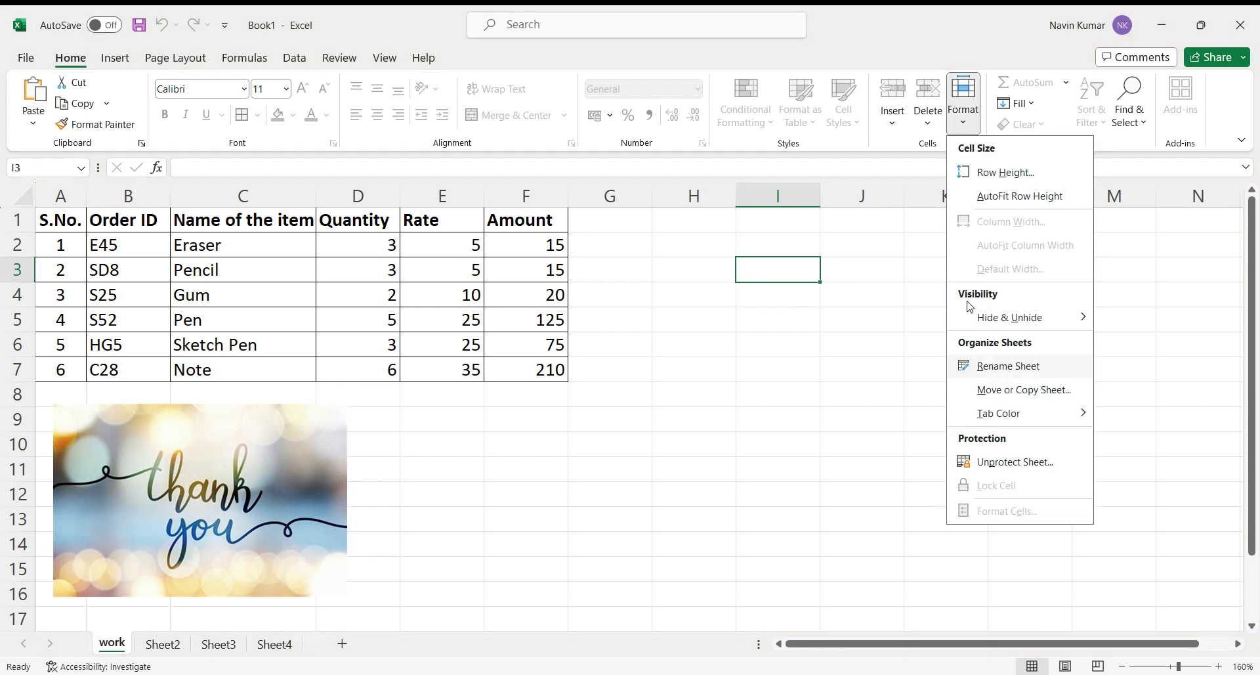
left_click(889, 286)
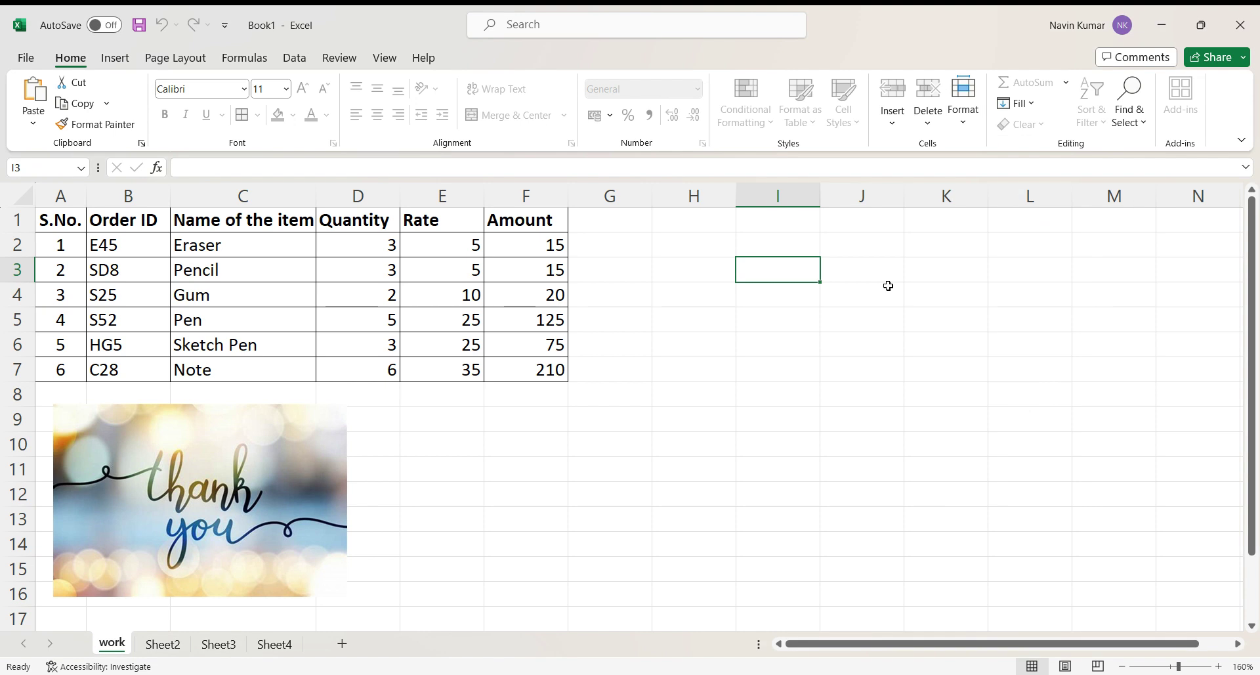
left_click(332, 349)
left_click(704, 349)
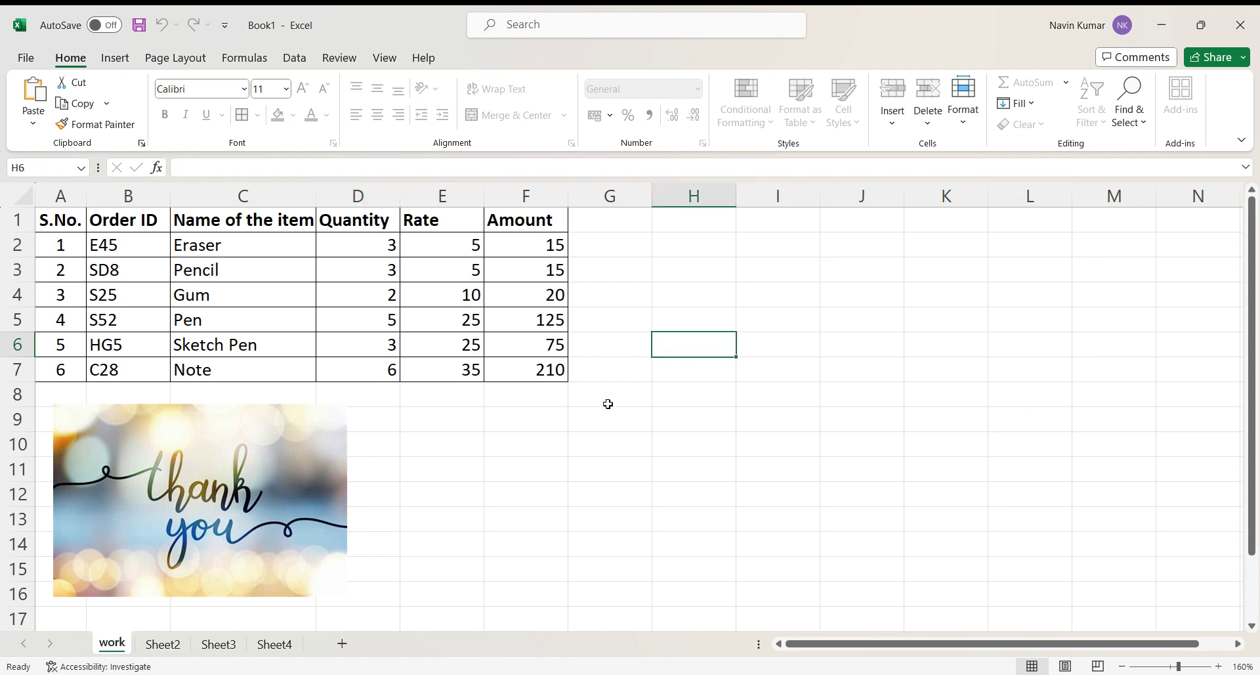
double_click(565, 331)
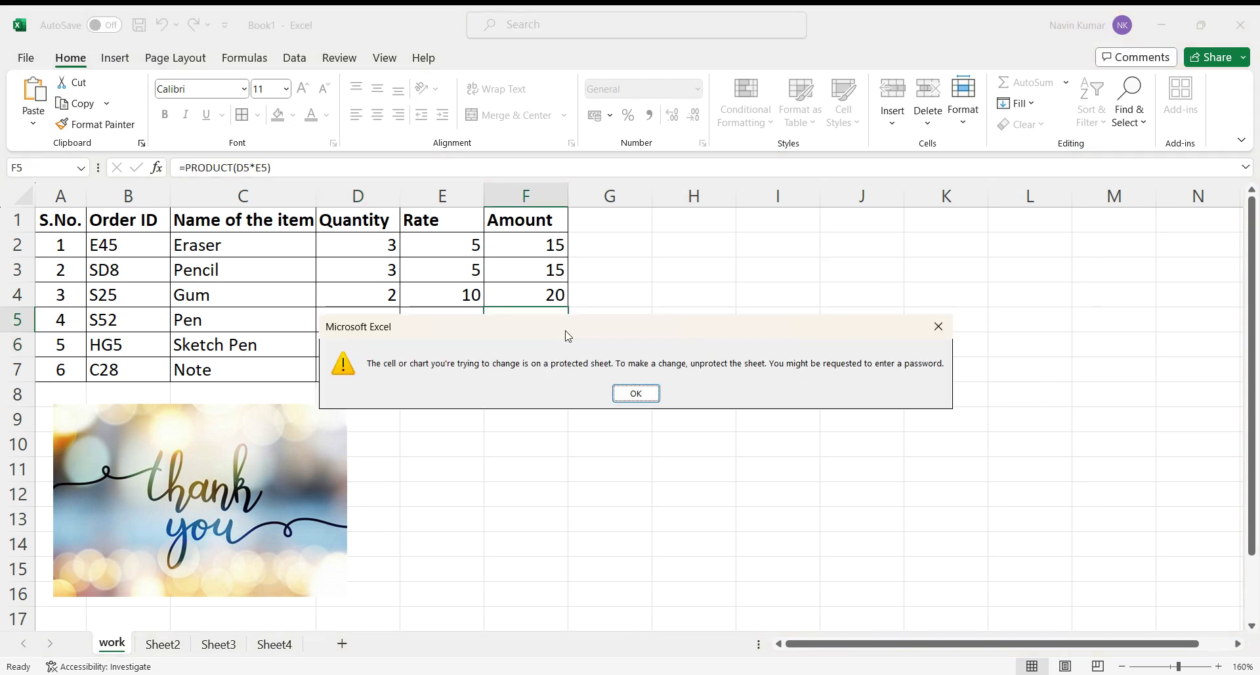
left_click(636, 394)
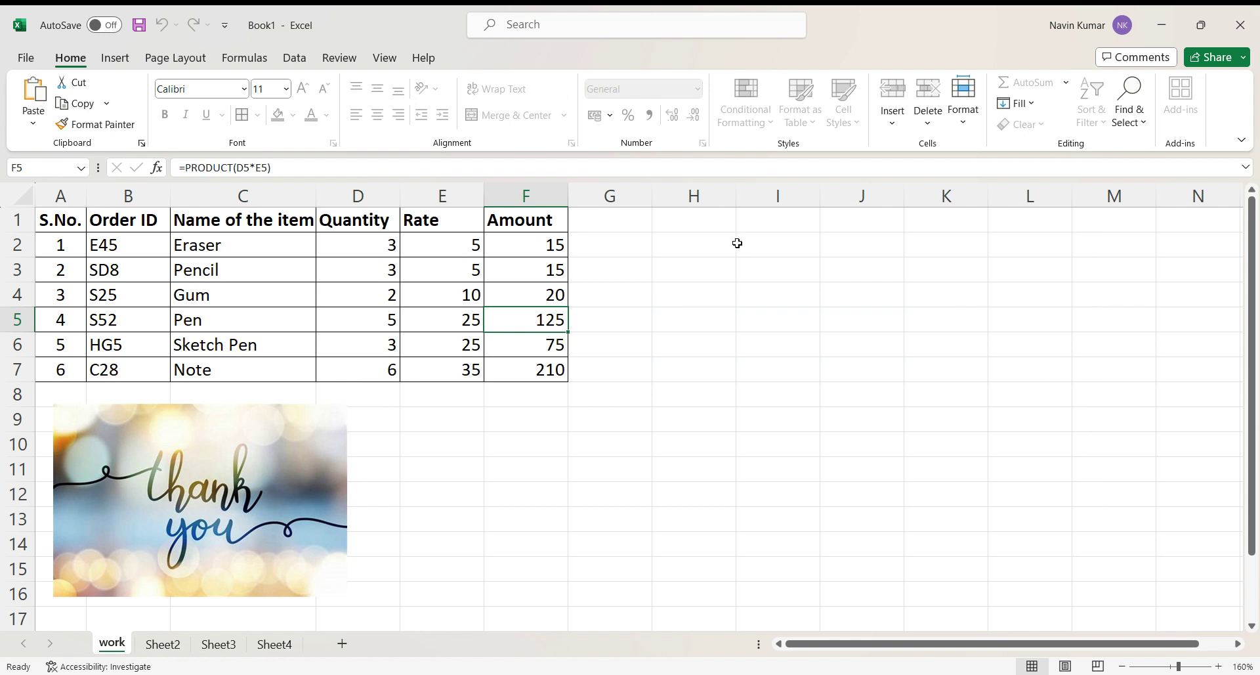
Unprotect the work sheet and select cell I2.
right_click(112, 647)
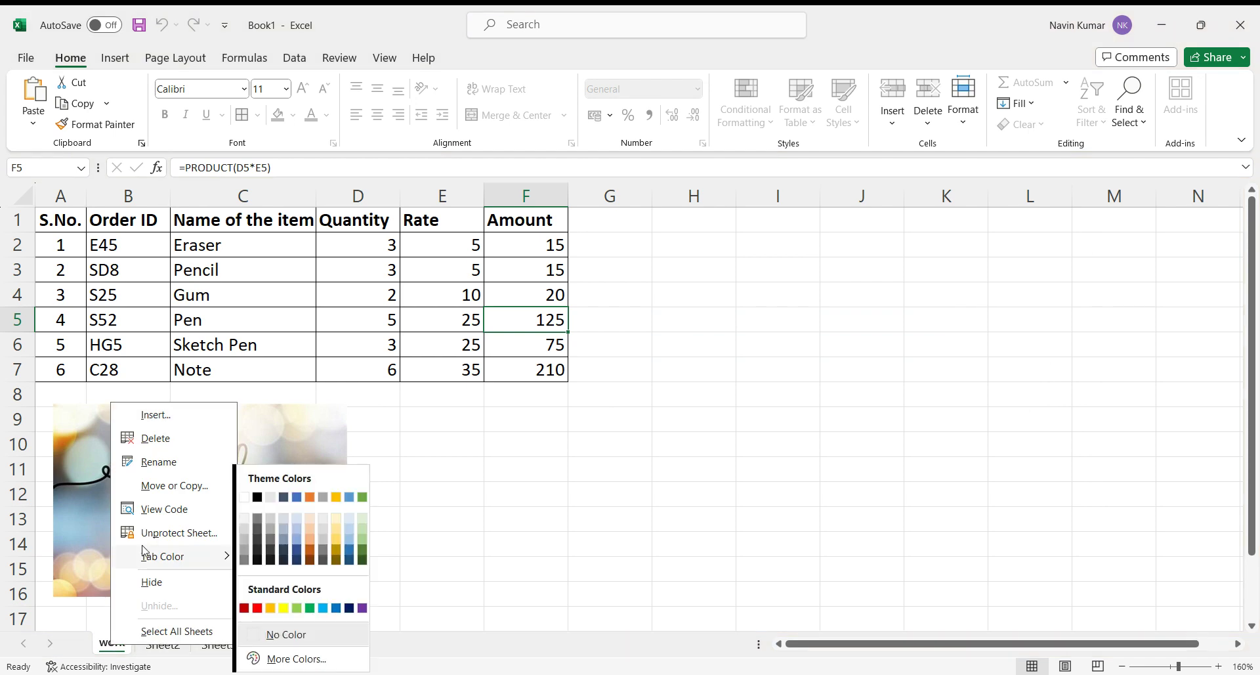
left_click(176, 531)
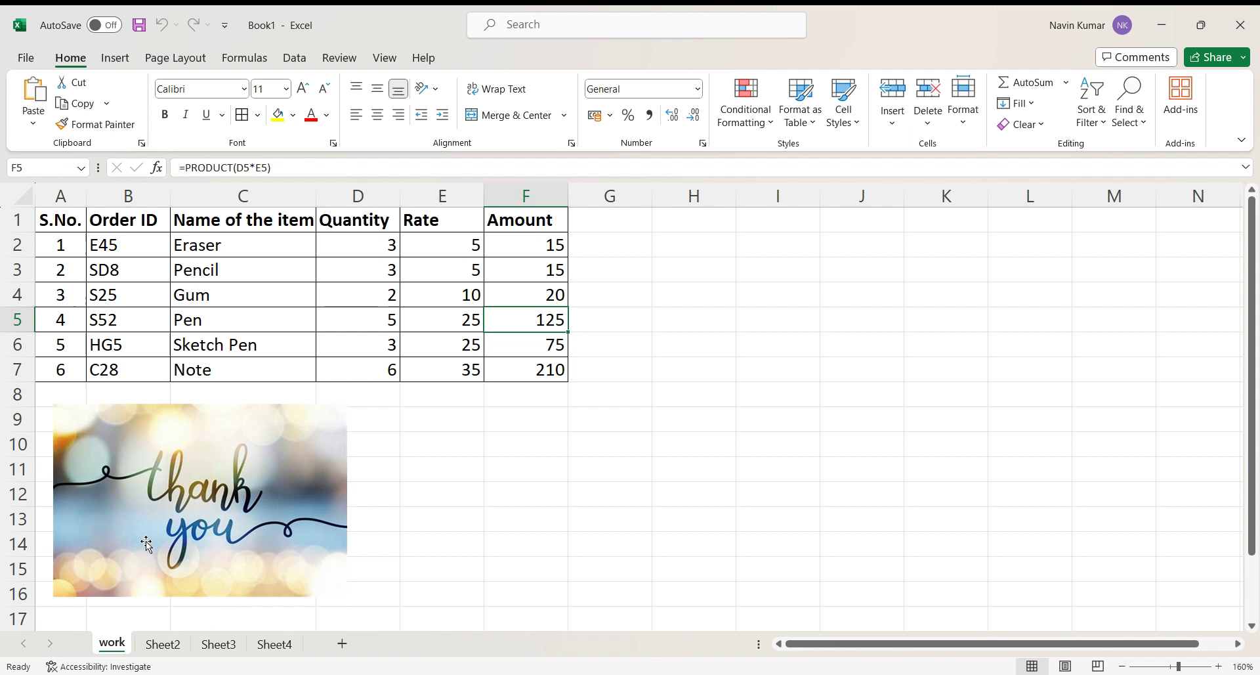
left_click(804, 244)
Browse the Conditional Formatting and Cell Styles options without applying any.
left_click(752, 117)
mouse_move(844, 105)
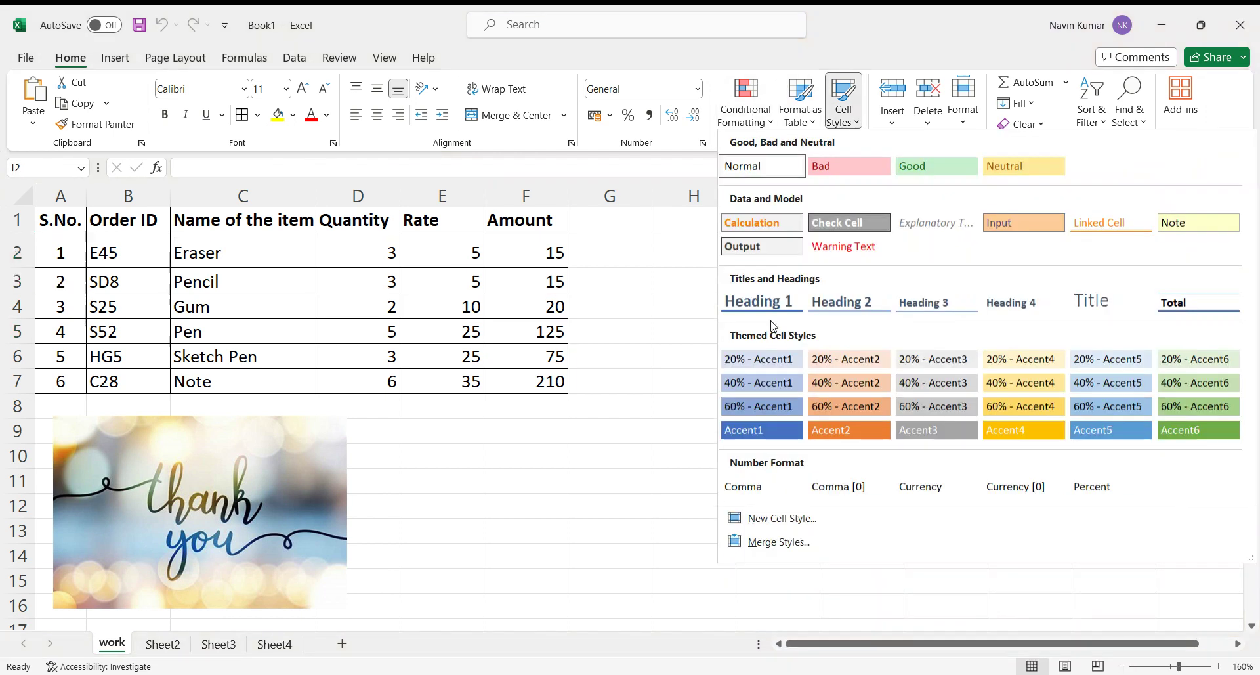
left_click(699, 330)
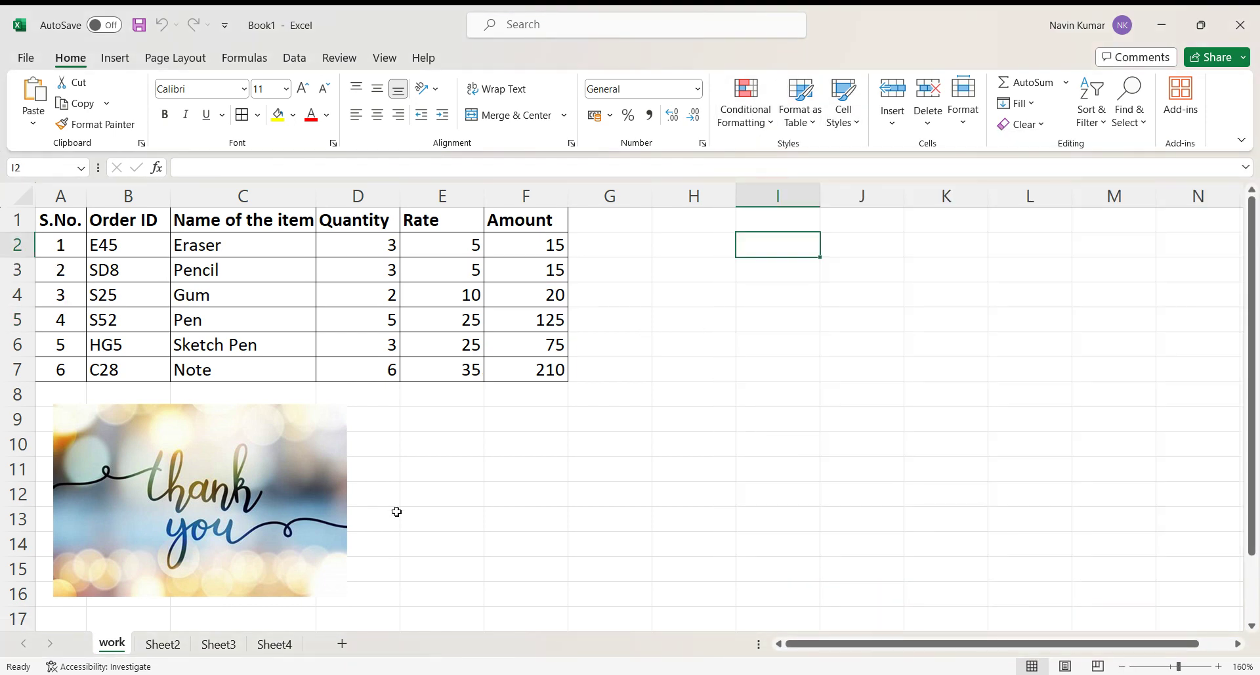
Reapply Protect Sheet to the work sheet from its tab menu.
right_click(110, 645)
left_click(150, 529)
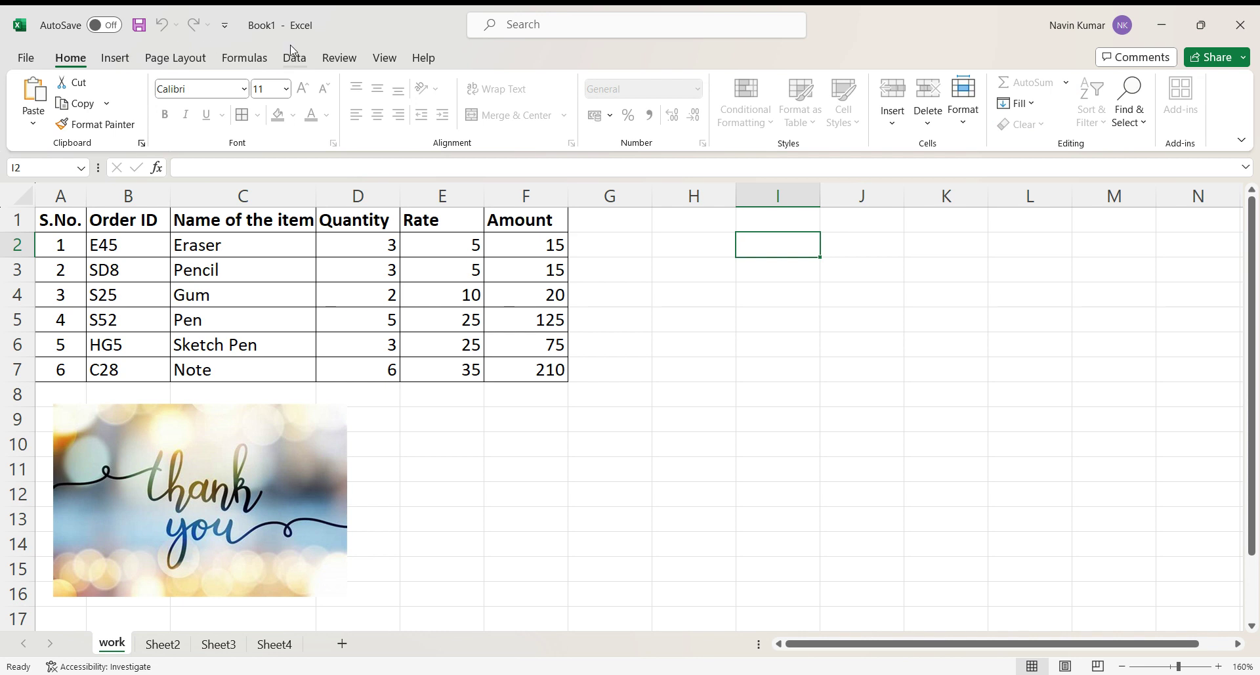
Unprotect the work sheet using the Review ribbon's Unprotect Sheet command.
left_click(360, 61)
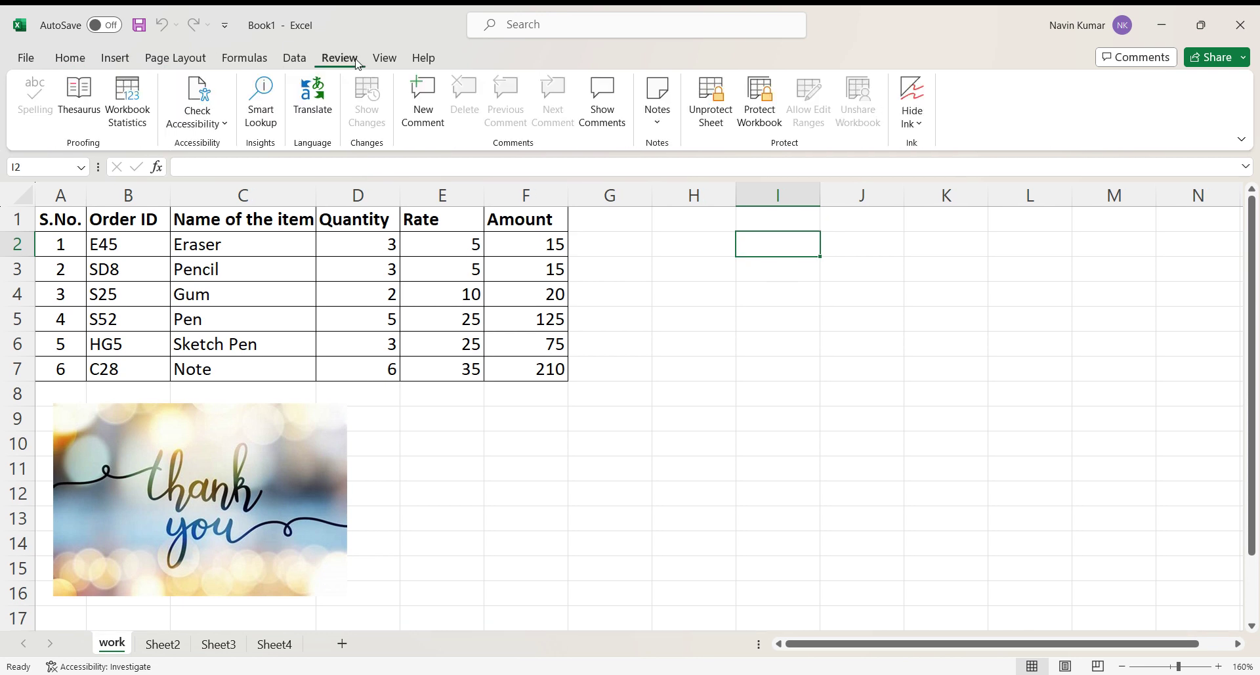
left_click(711, 111)
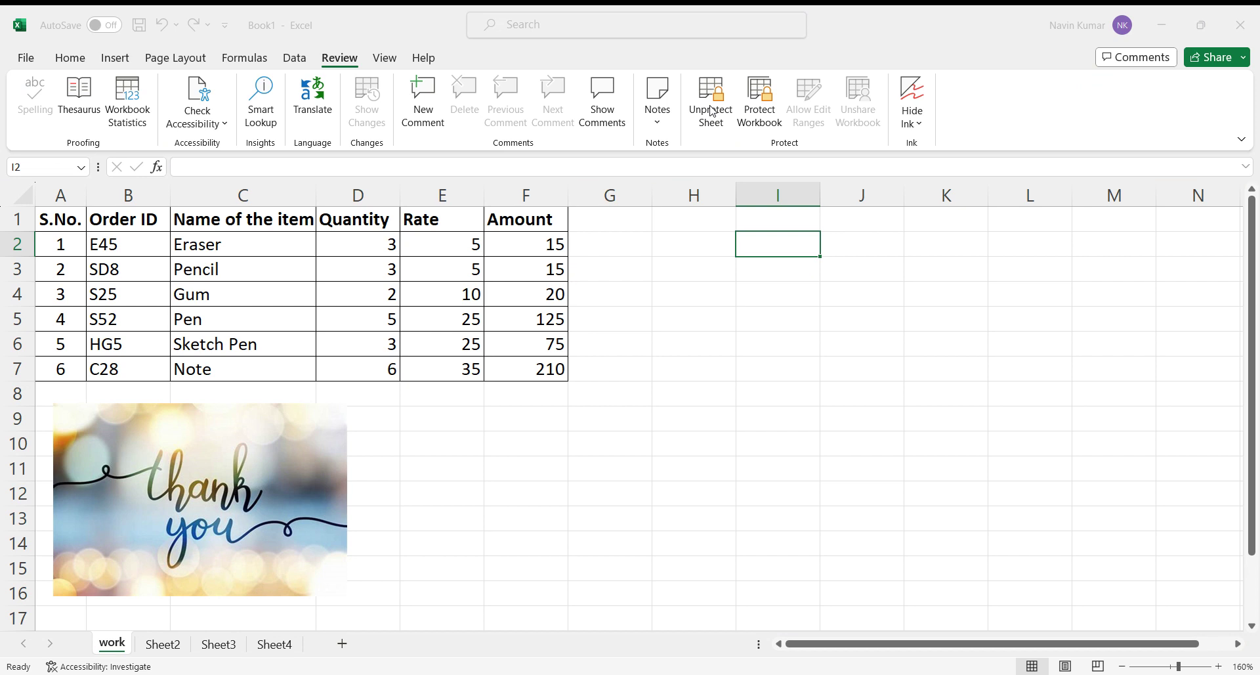
key("Return")
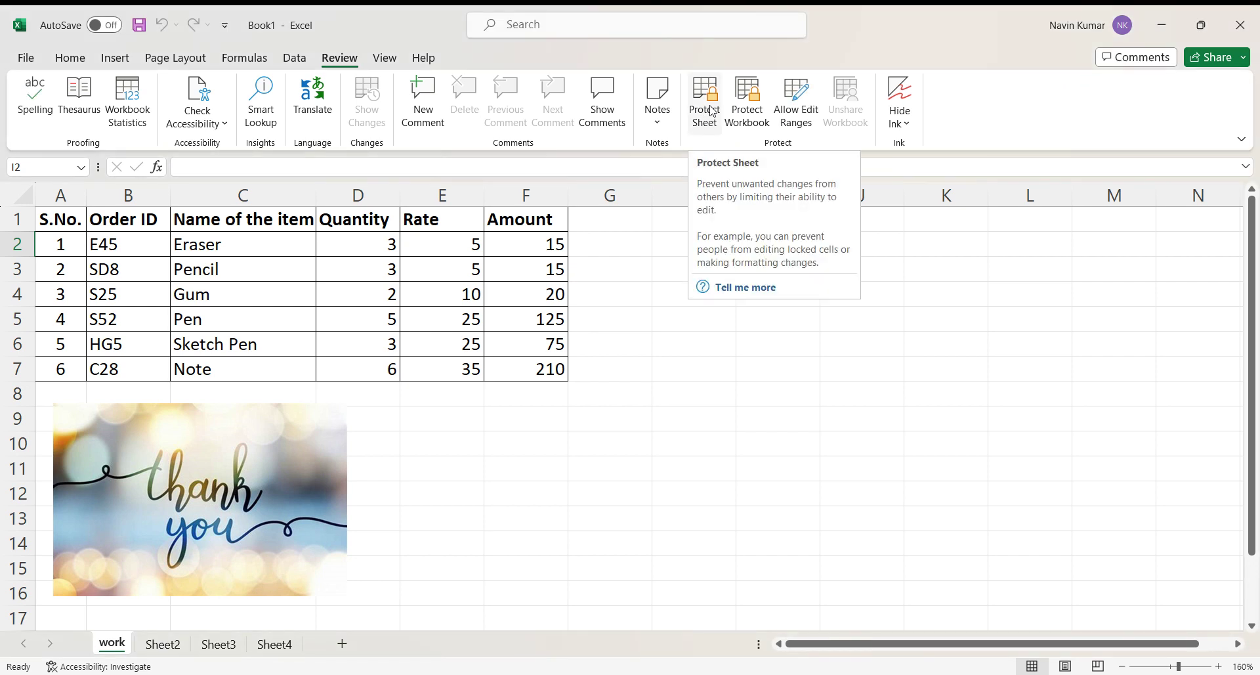
Test editing by typing 'jh' into cell G5, then deleting the last character.
left_click(613, 326)
type("jh")
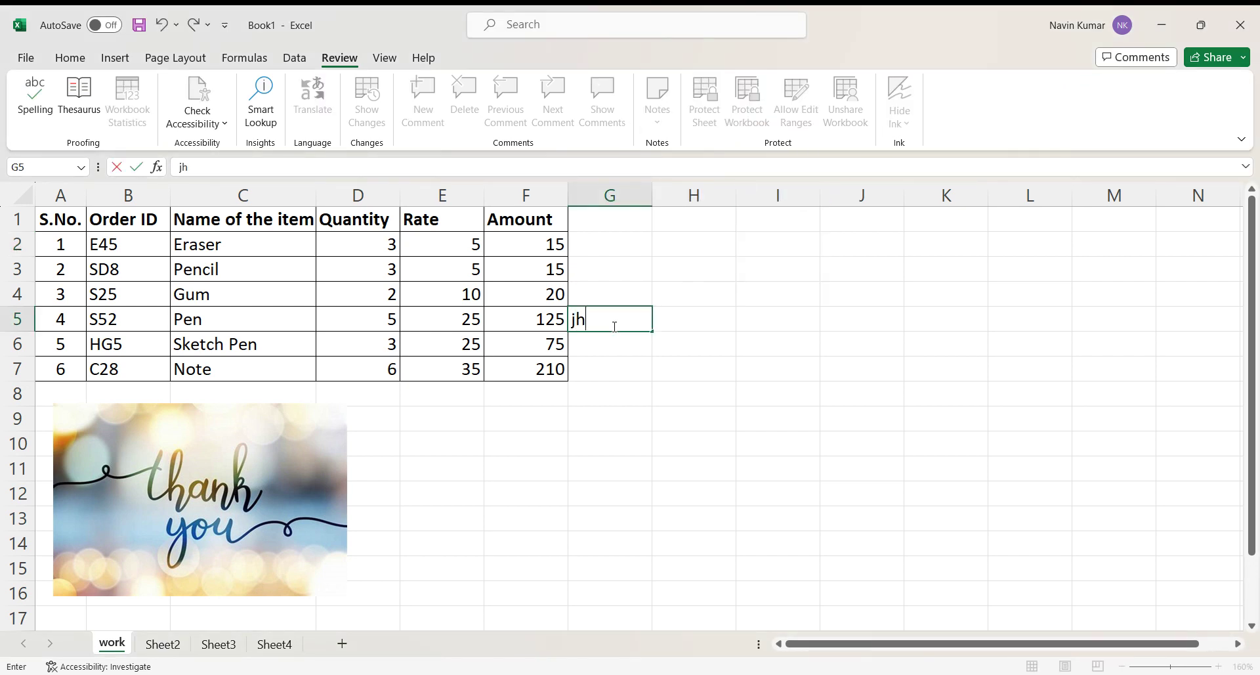
key("BackSpace")
left_click(253, 466)
left_click(115, 58)
left_click(343, 82)
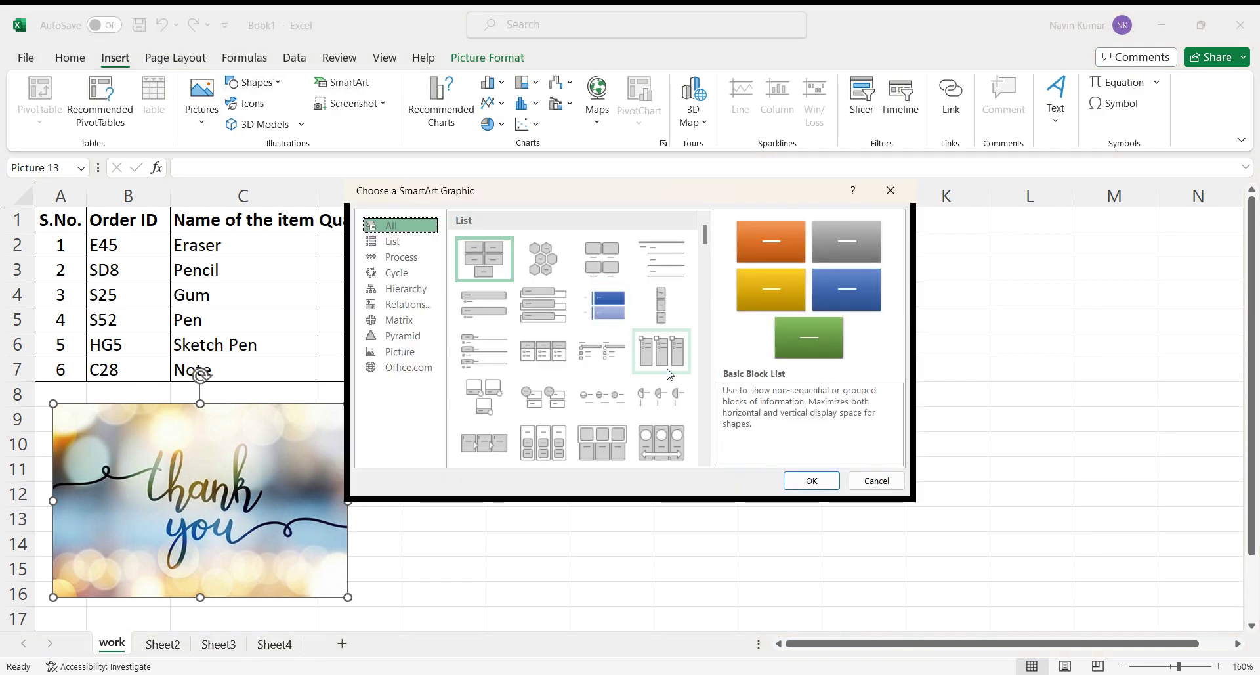
left_click(662, 395)
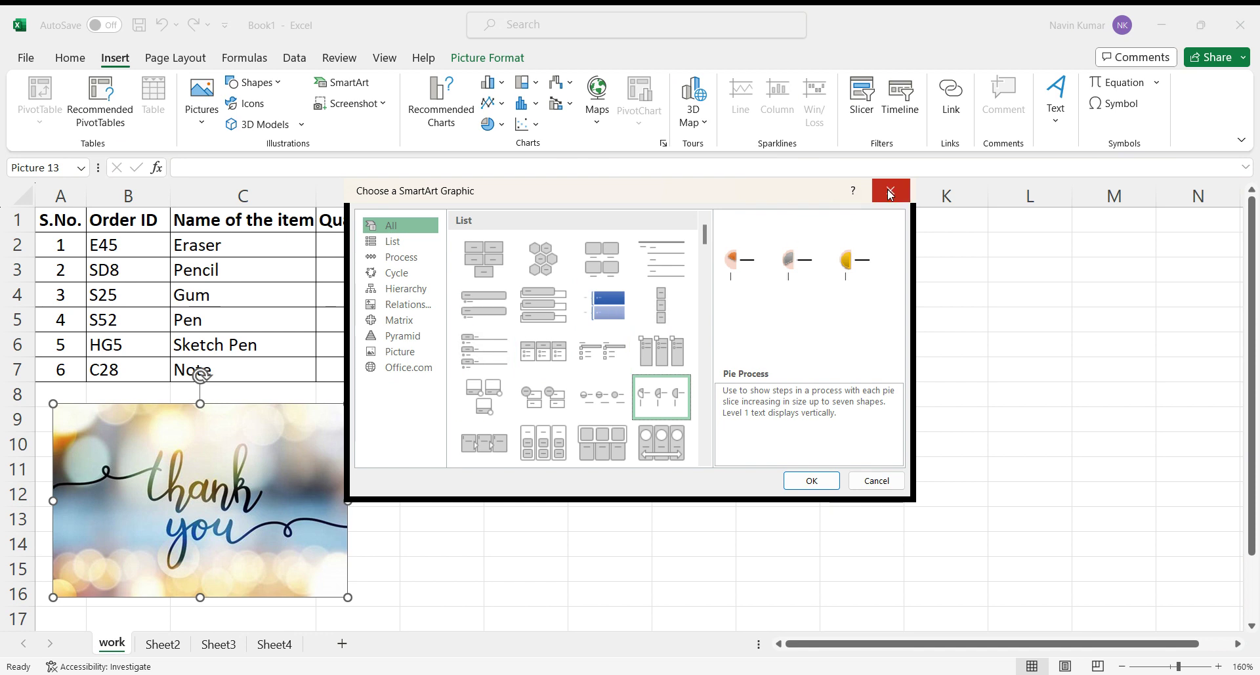
scroll(564, 384, "down", 3)
scroll(550, 376, "down", 3)
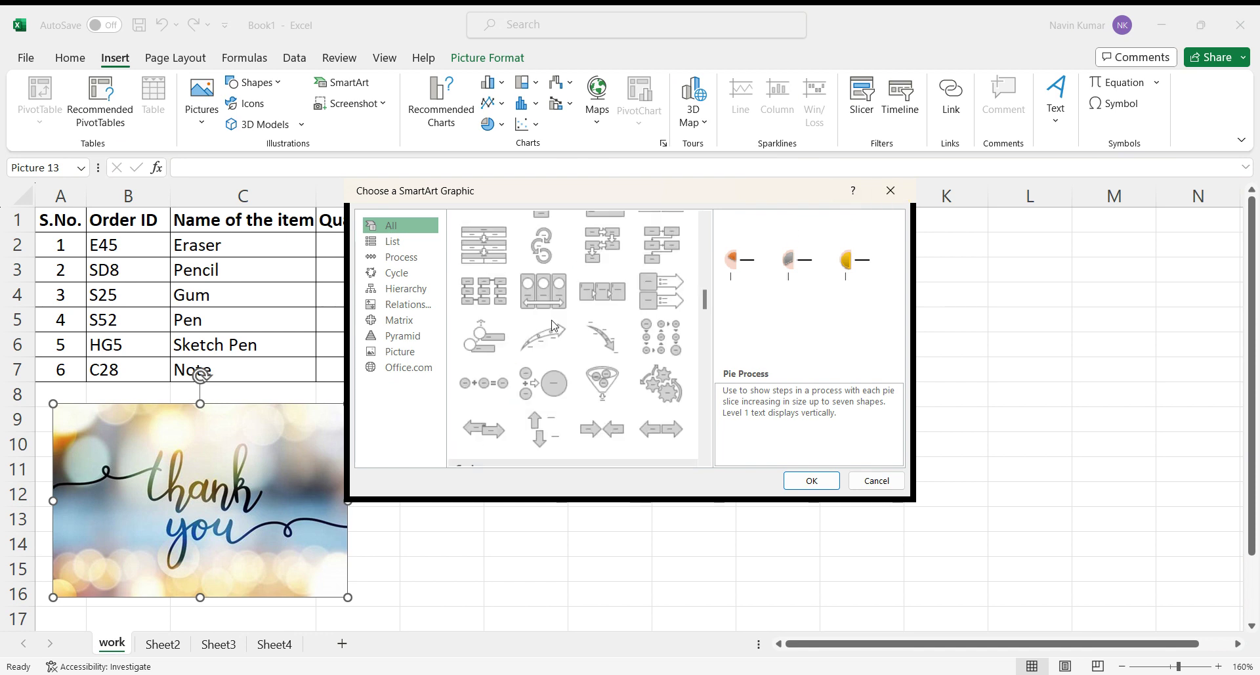
left_click(430, 312)
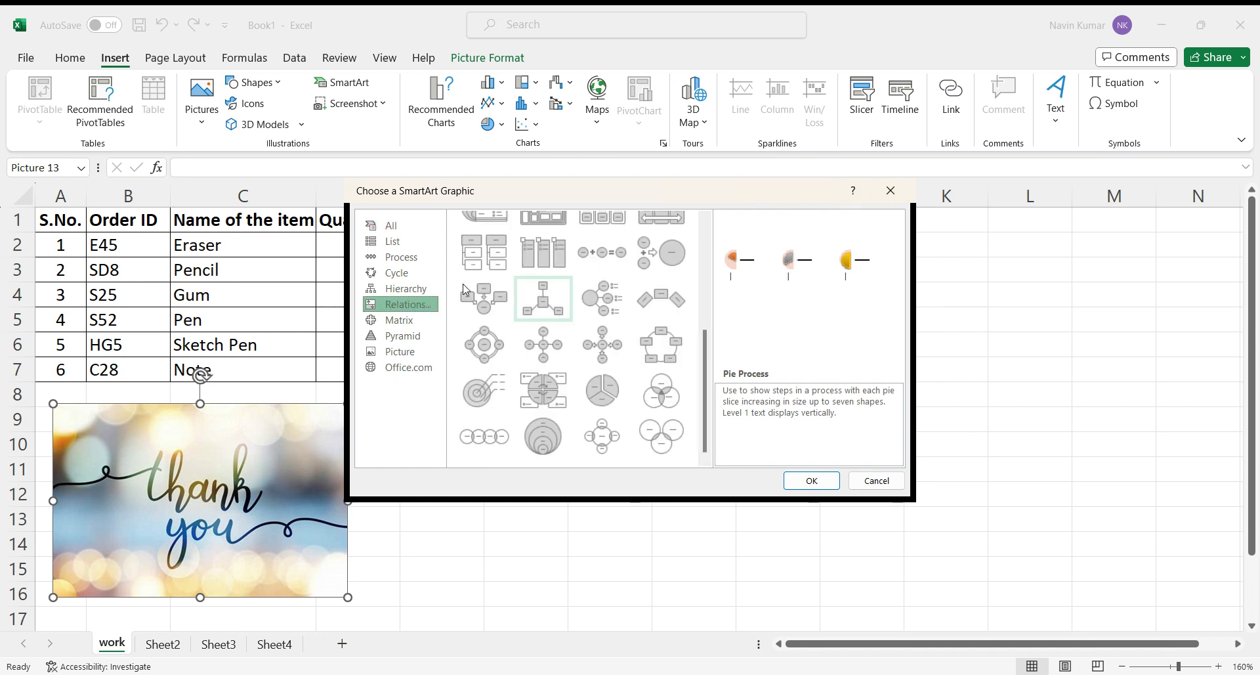
left_click(812, 481)
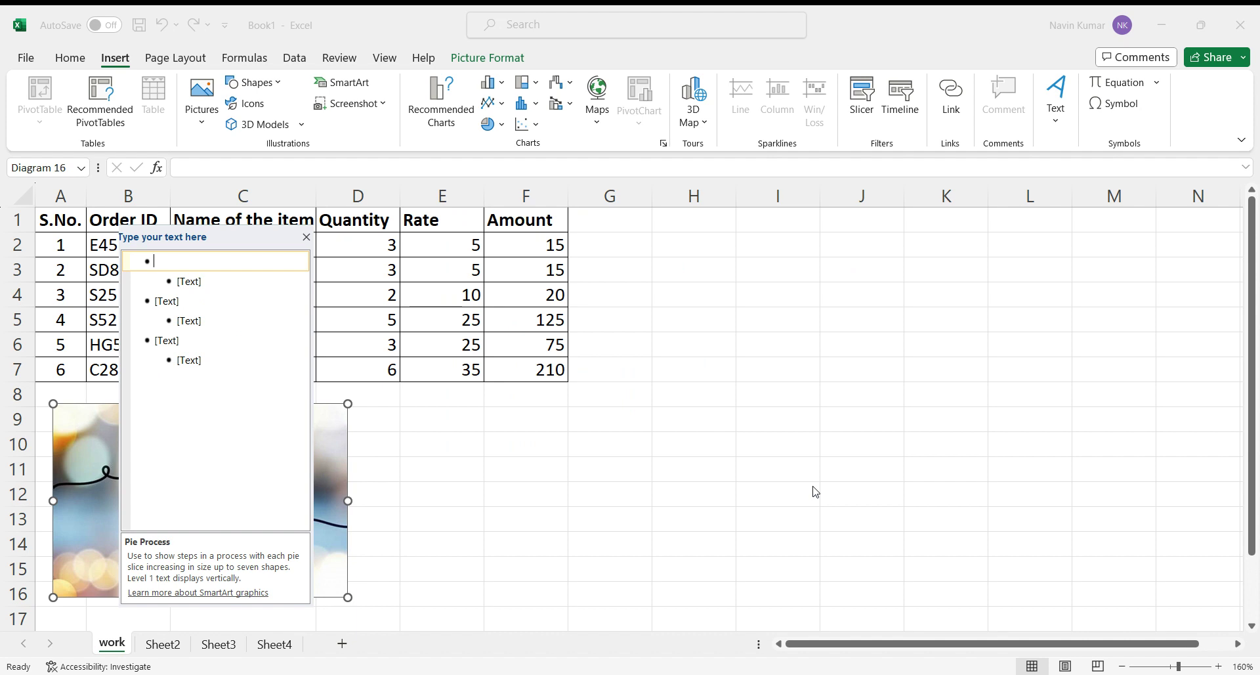
left_click(307, 237)
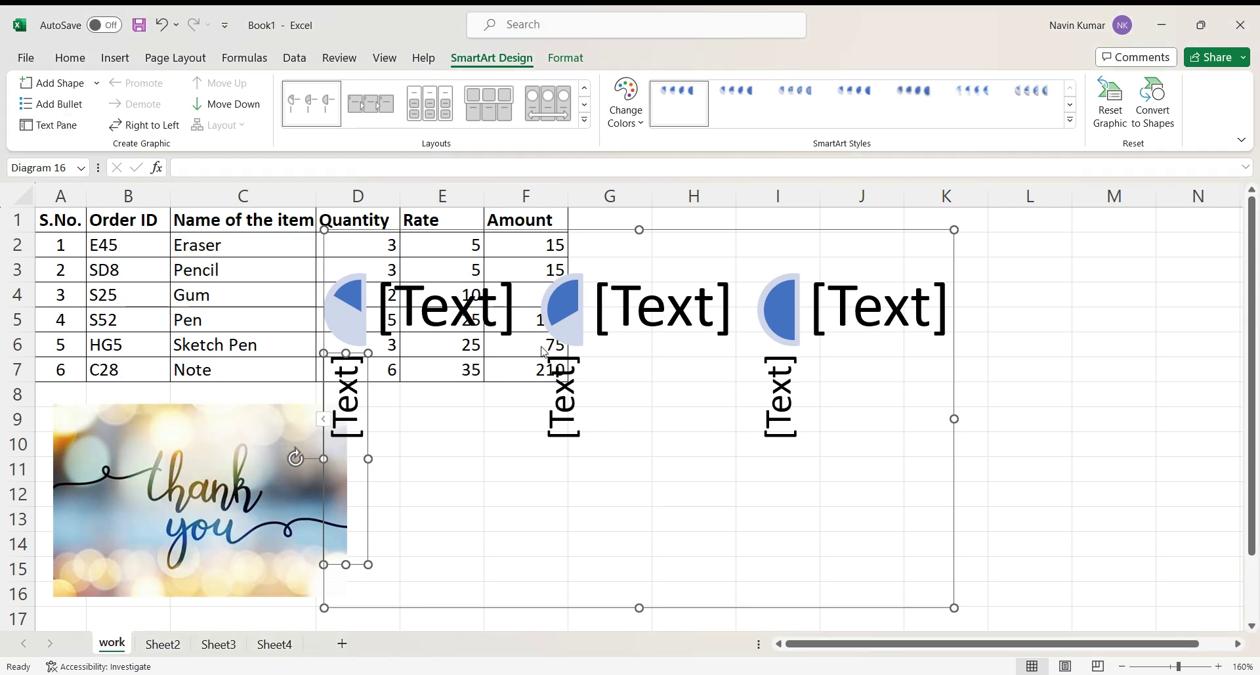
key("ctrl+z")
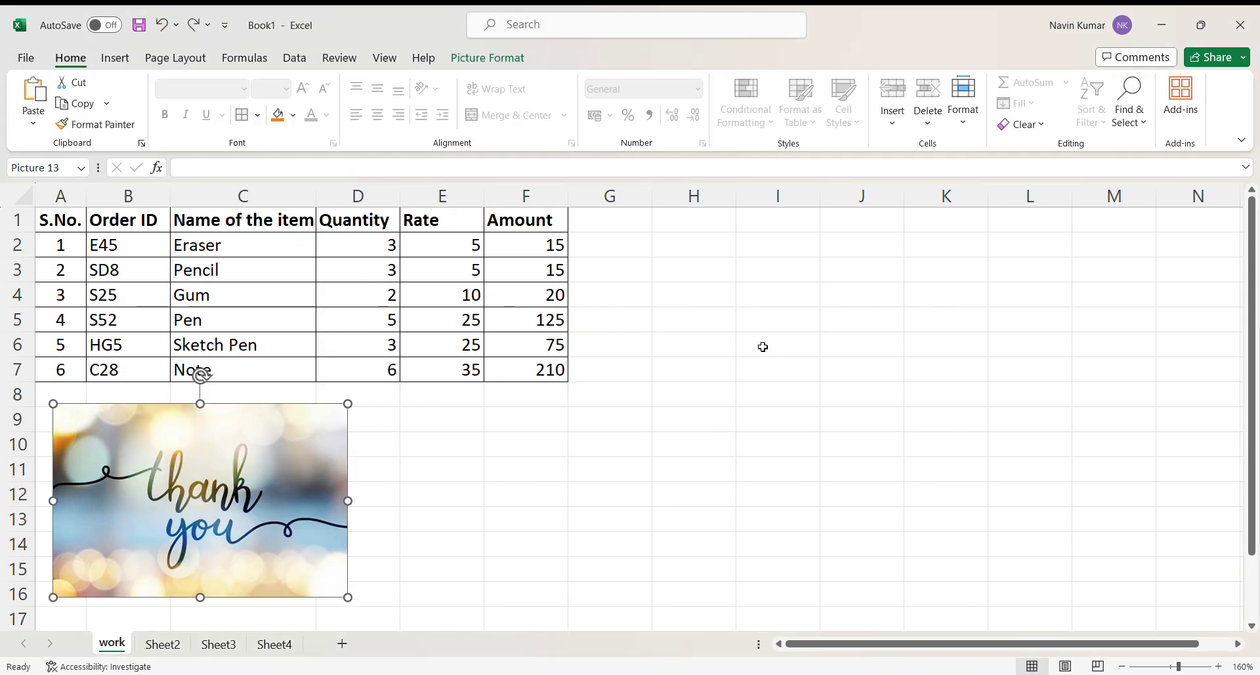